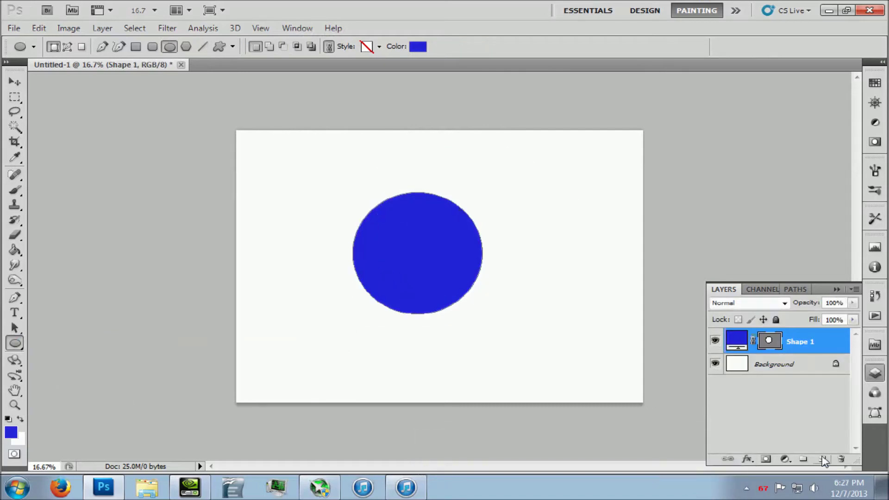
Step: Draw a larger circle overlapping the blue body and rasterize it
drag(341, 304, 537, 109)
right_click(769, 343)
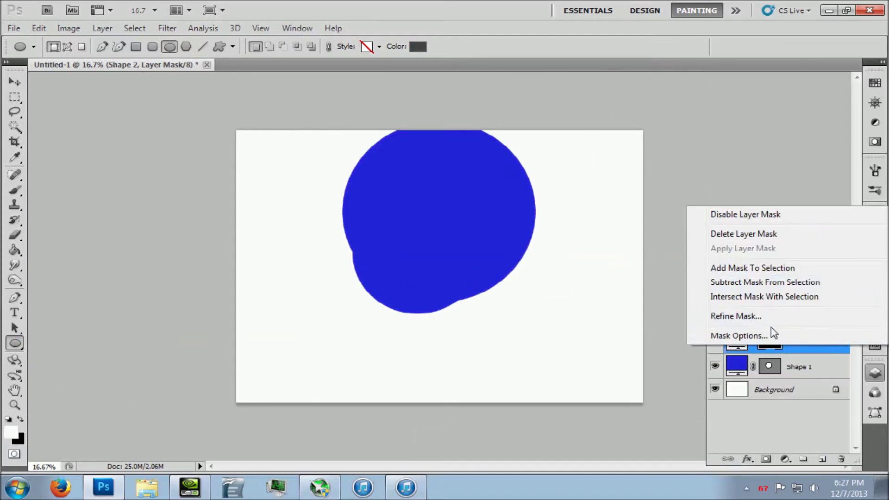
right_click(768, 342)
click(745, 334)
right_click(744, 333)
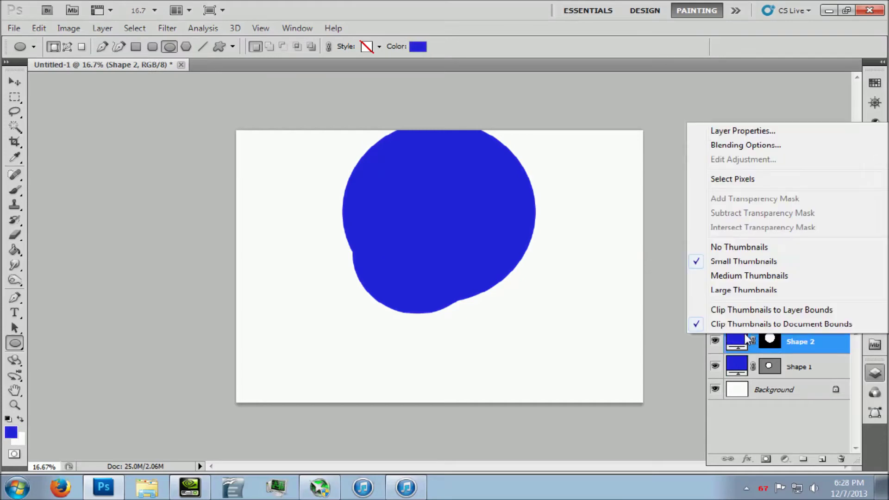
click(167, 28)
Step: Load the larger circle's outline as a selection and delete its layer
key(Escape)
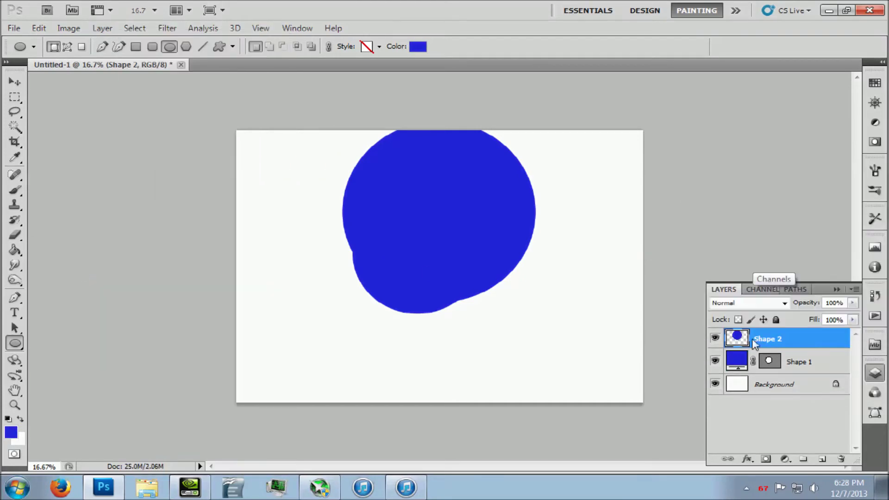
click(14, 97)
key(ctrl+alt+z)
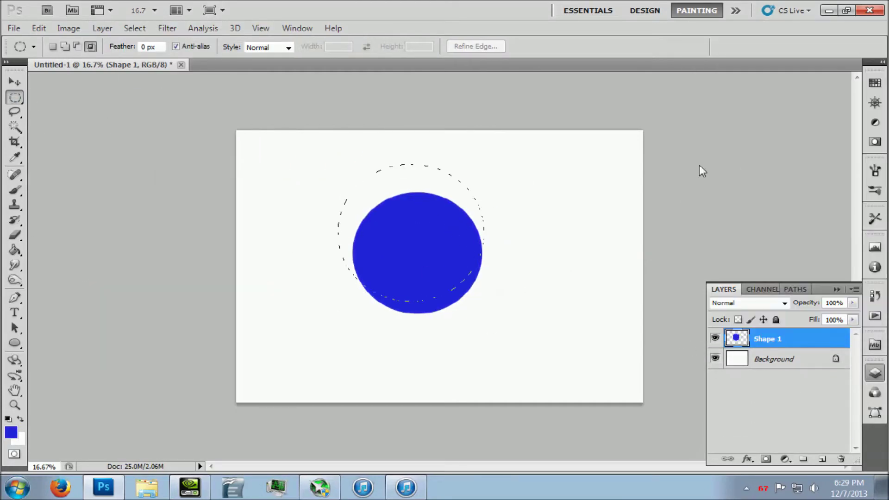
Step: Shift and resize the circular selection so it overlaps the top of the body
click(14, 83)
click(822, 458)
key(l)
drag(374, 222, 396, 217)
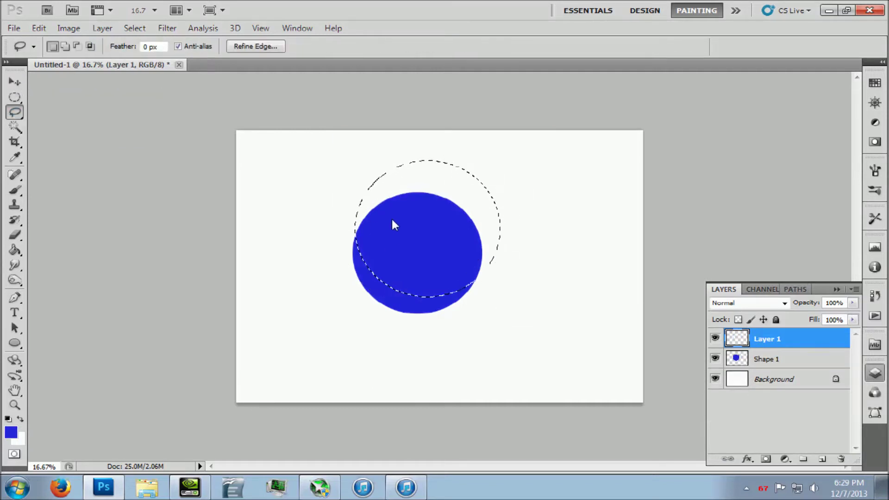
key(ctrl+t)
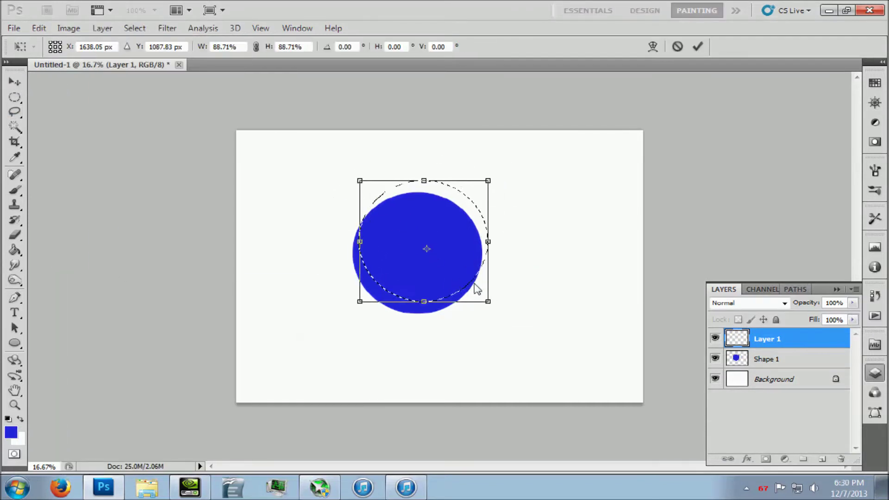
drag(491, 304, 506, 310)
drag(435, 243, 431, 229)
click(134, 28)
Step: Invert the selection and fill the lower-left crescent of Shape 1 with darker blue
click(139, 73)
key(alt+bracketleft)
key(g)
click(365, 285)
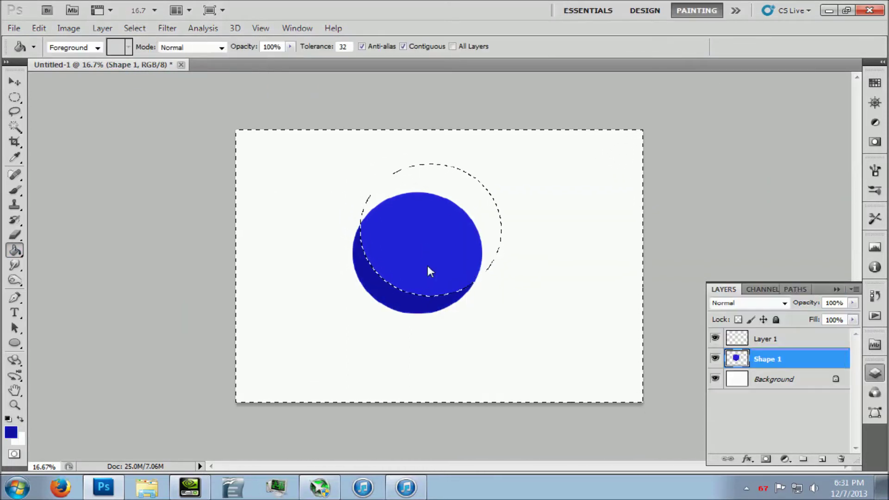
key(ctrl+d)
Step: Outline small oval eye selections on a new Layer 2
key(ctrl+shift+alt+n)
key(m)
drag(411, 215, 442, 244)
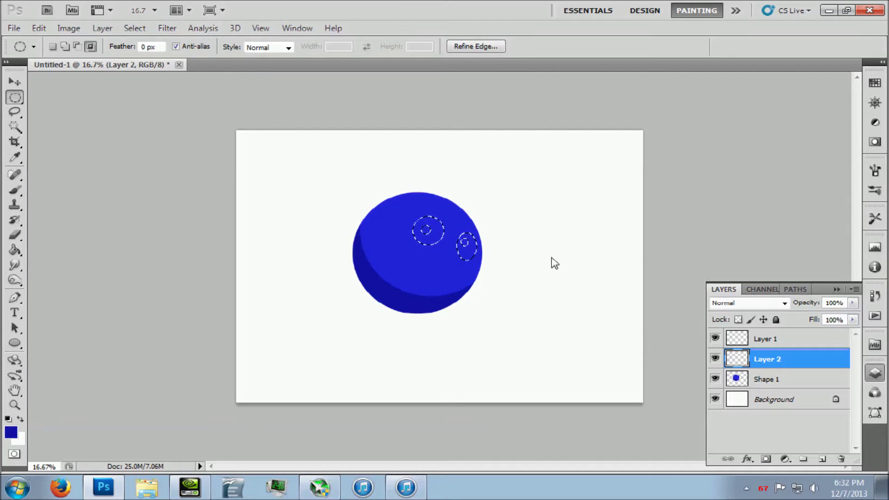
Step: Fill both eye ovals with white on Layer 2
key(g)
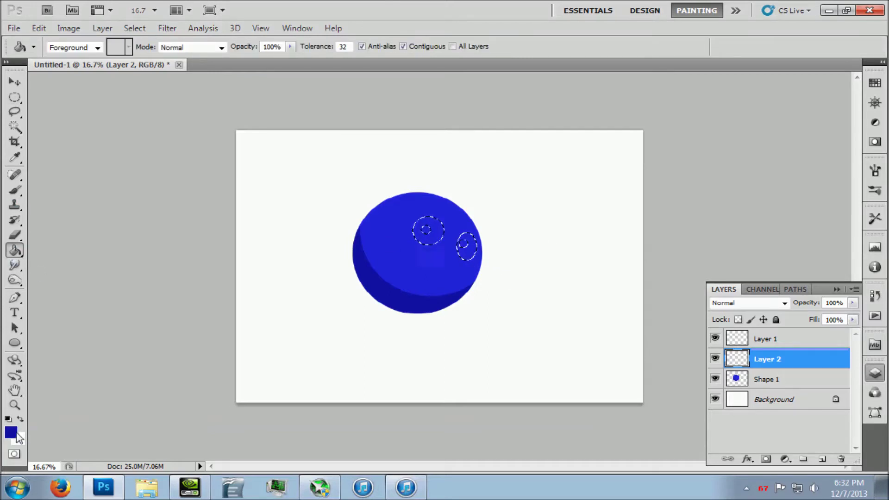
key(d)
key(x)
click(435, 237)
click(766, 338)
click(134, 28)
Step: Paint black pupils into the left and right eyes
key(Escape)
key(x)
click(451, 224)
key(ctrl+z)
key(w)
key(Delete)
key(ctrl+z)
key(g)
click(426, 235)
click(463, 248)
Step: Realign the white eyes under the pupils and reselect the eye layers
key(v)
mouse_move(464, 248)
mouse_down()
mouse_move(448, 262)
mouse_move(430, 238)
mouse_move(440, 250)
mouse_up()
click(15, 250)
key(v)
key(m)
key(v)
ctrl+click(462, 246)
key(m)
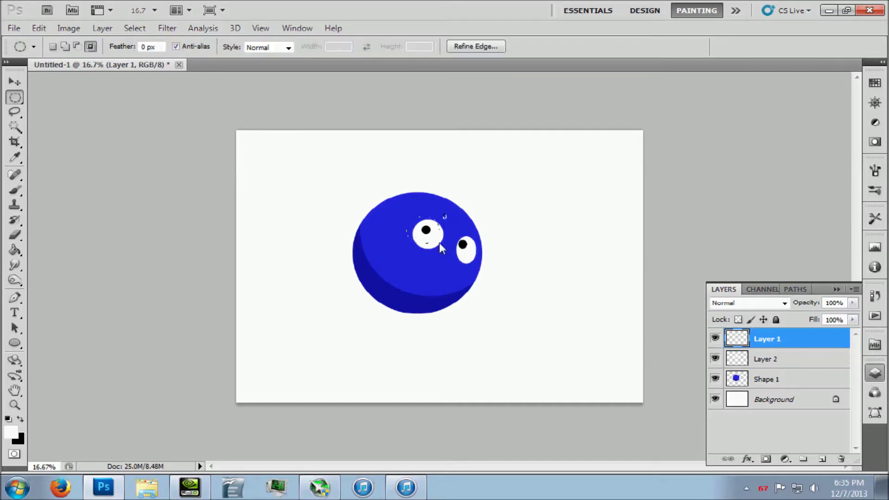
key(w)
click(372, 209)
key(alt+bracketleft)
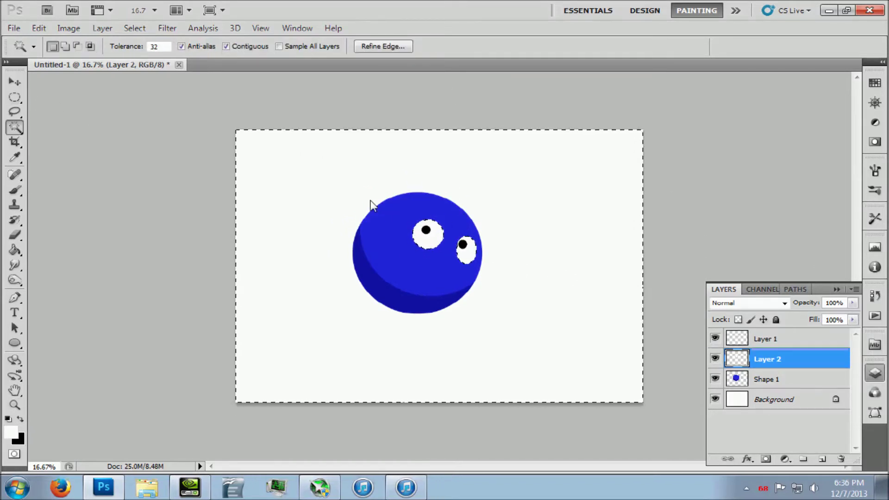
Step: Mask the white-eyes layer and outline an oval over the left eye on a new layer
click(134, 28)
key(m)
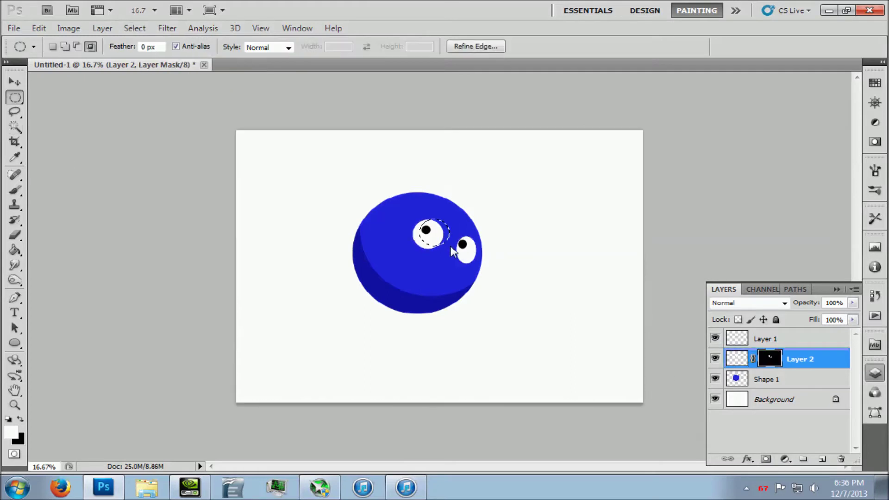
key(ctrl+shift+alt+n)
drag(447, 199, 450, 216)
key(l)
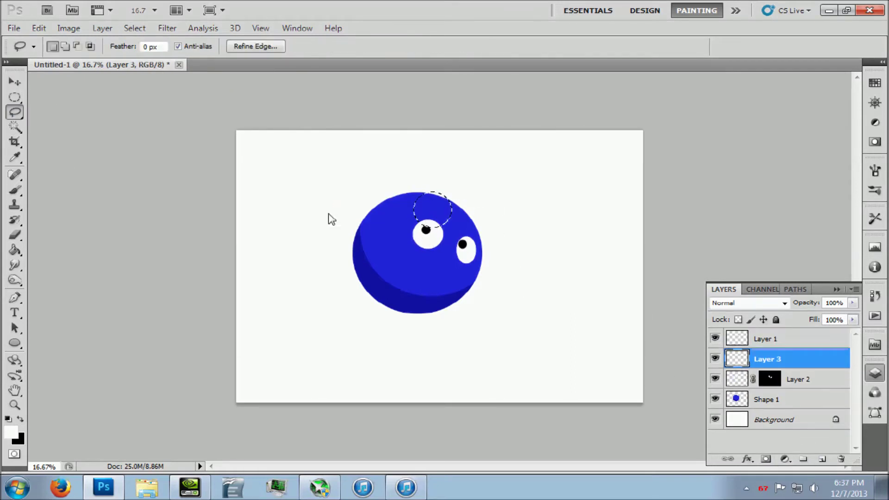
key(alt+bracketleft)
key(m)
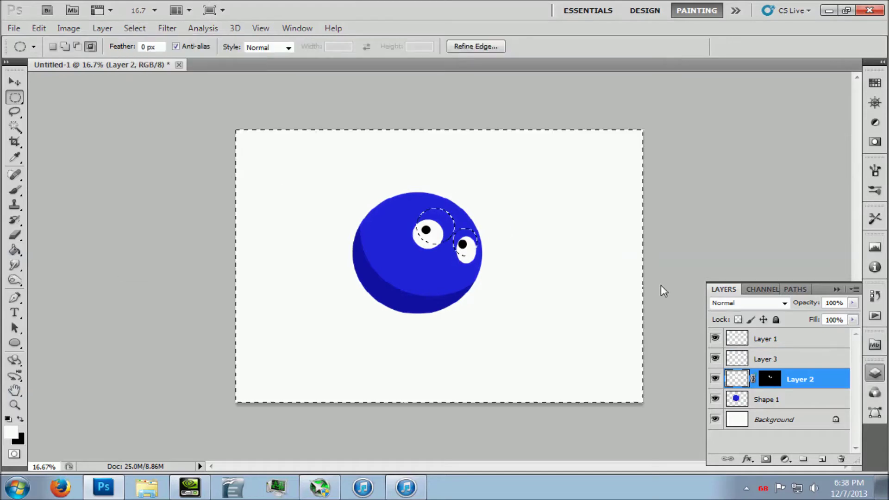
Step: Fill the eyes yellow with dark yellow shading on their lower part
key(g)
click(463, 233)
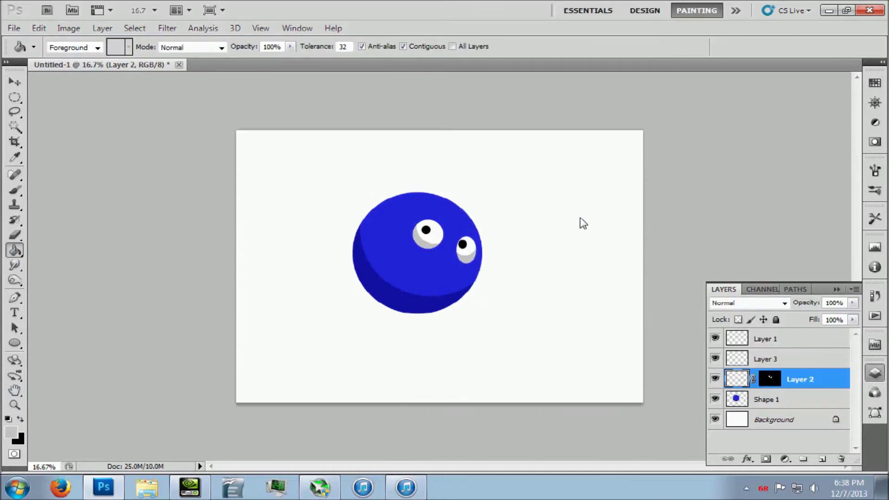
click(467, 253)
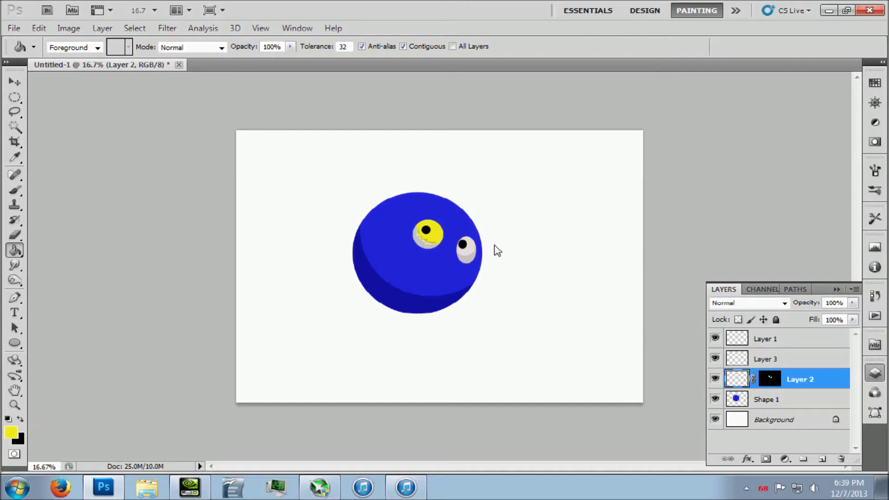
click(466, 257)
Step: Fill small white highlights on the pupils and move that layer to the top
key(m)
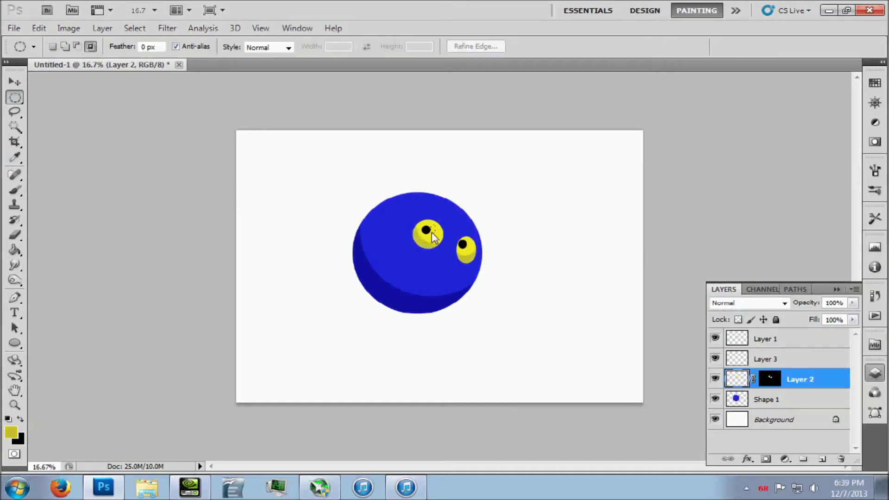
alt+shift+click(469, 245)
key(Return)
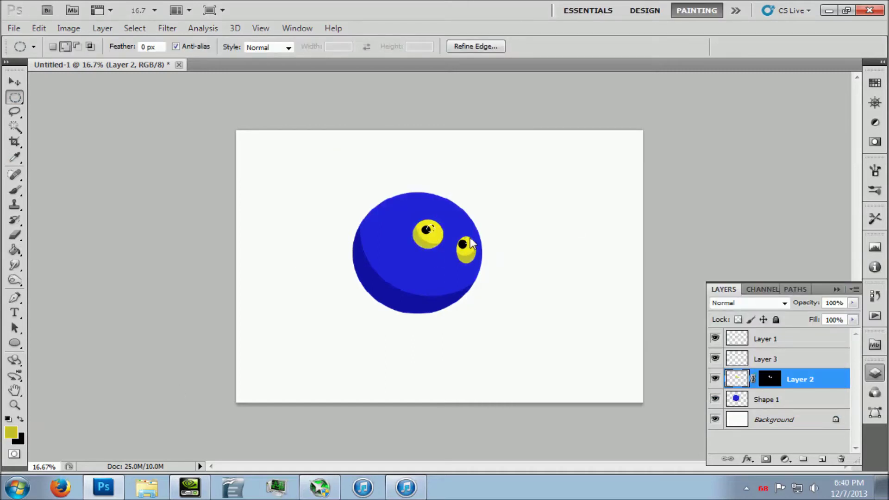
click(15, 112)
key(alt+])
key(ctrl+t)
key(Escape)
key(shift+F5)
click(513, 145)
key(ctrl+bracketright)
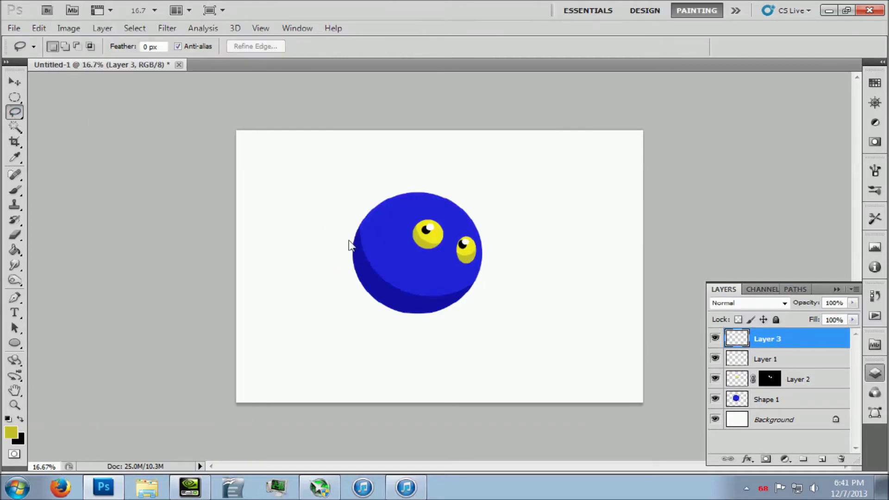
Step: Fill the selected spikes with blue and add a new layer above the background
click(14, 249)
alt+click(384, 217)
click(354, 211)
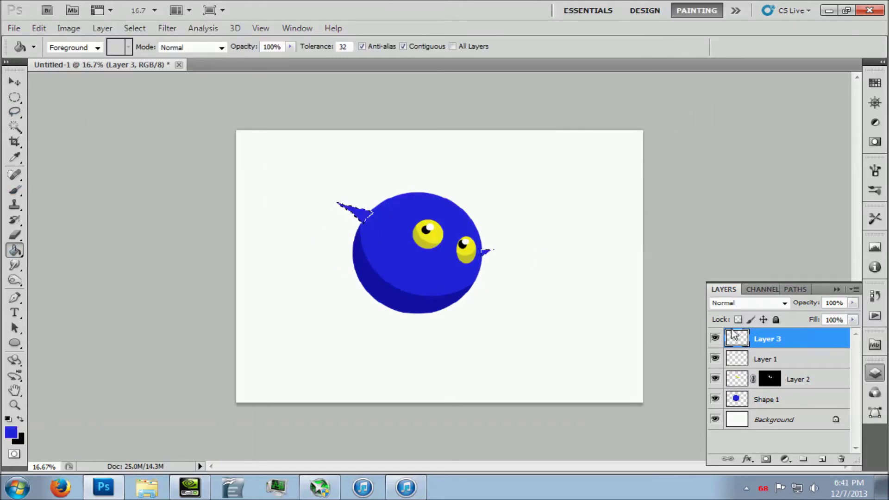
key(ctrl+shift+j)
key(ctrl+shift+bracketleft)
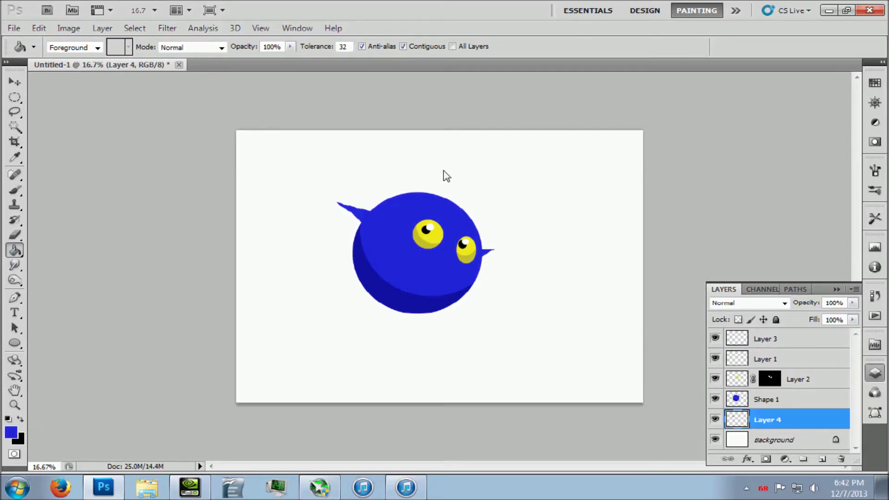
key(b)
key(ctrl+plus)
Step: Draw a spike on a new layer, fill it blue, and raise it in the stack
click(15, 111)
key(ctrl+shift+alt+n)
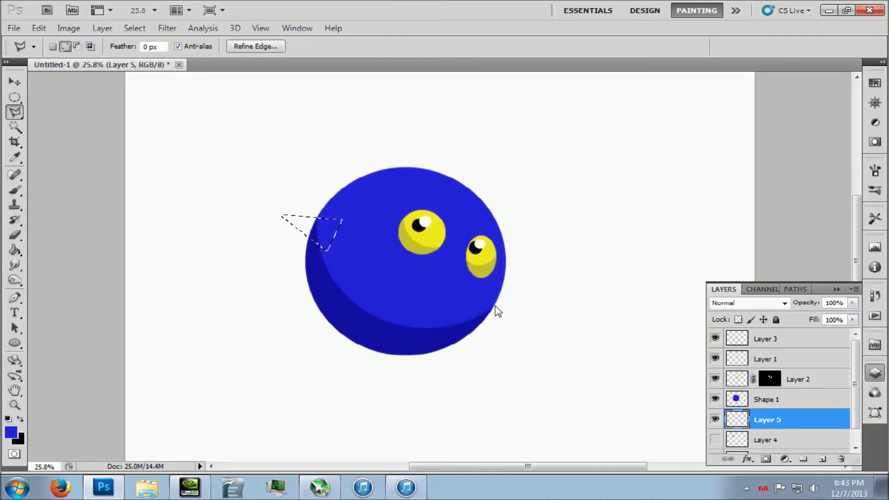
double_click(501, 277)
key(g)
click(325, 248)
key(ctrl+bracketright)
key(ctrl+bracketright)
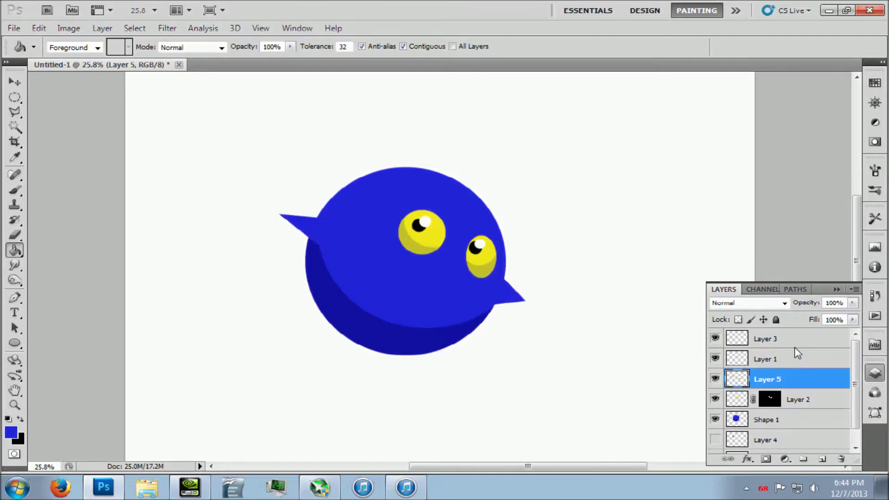
alt+click(373, 331)
Step: Paste the spike as a new layer for the other side of the bird
click(15, 111)
key(ctrl+bracketleft)
key(ctrl+bracketleft)
click(39, 27)
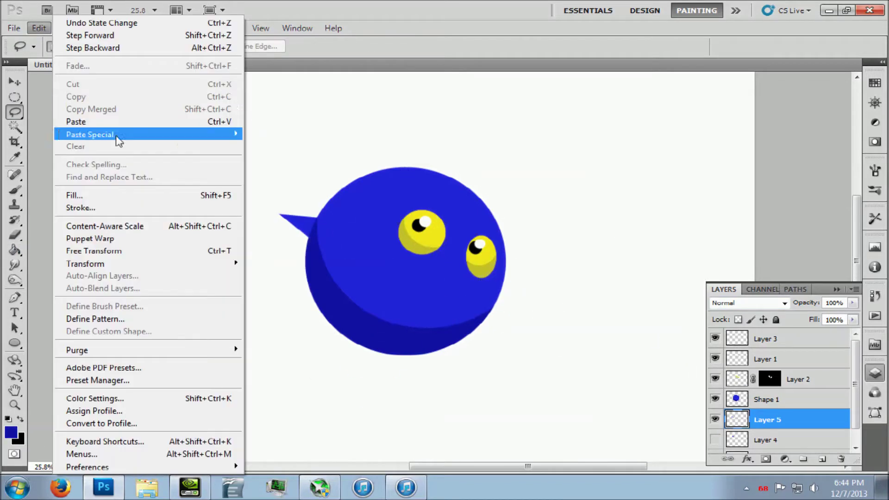
click(59, 98)
key(ctrl+v)
key(ctrl+bracketleft)
key(g)
key(w)
Step: Outline the lower parts of both spikes and fill them darker blue
alt+click(15, 110)
double_click(525, 310)
key(g)
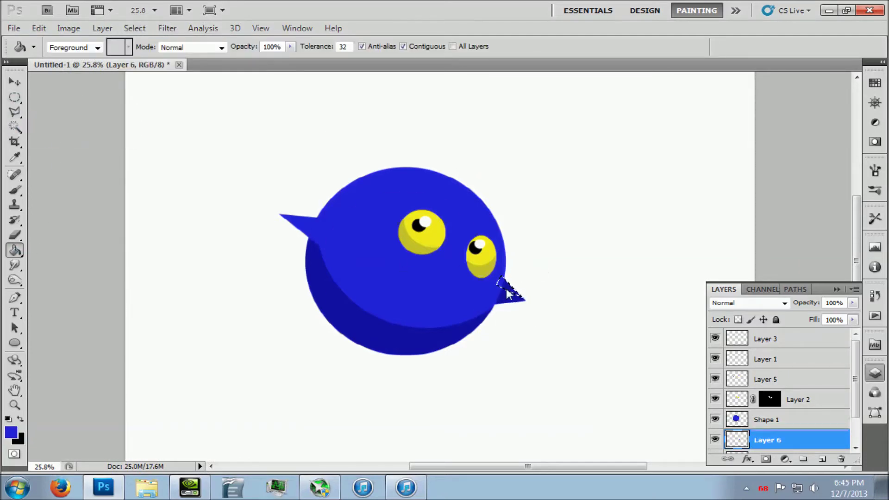
key(l)
click(280, 214)
click(338, 227)
double_click(319, 244)
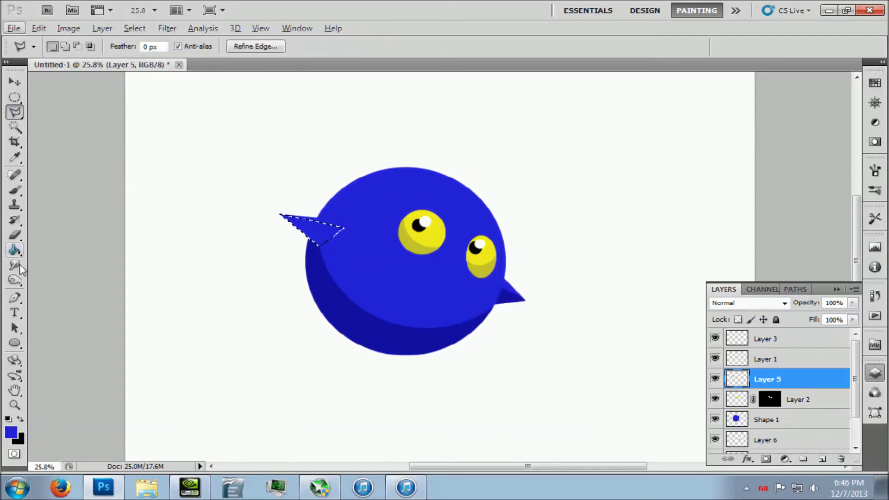
key(g)
click(324, 229)
key(l)
click(555, 181)
click(642, 199)
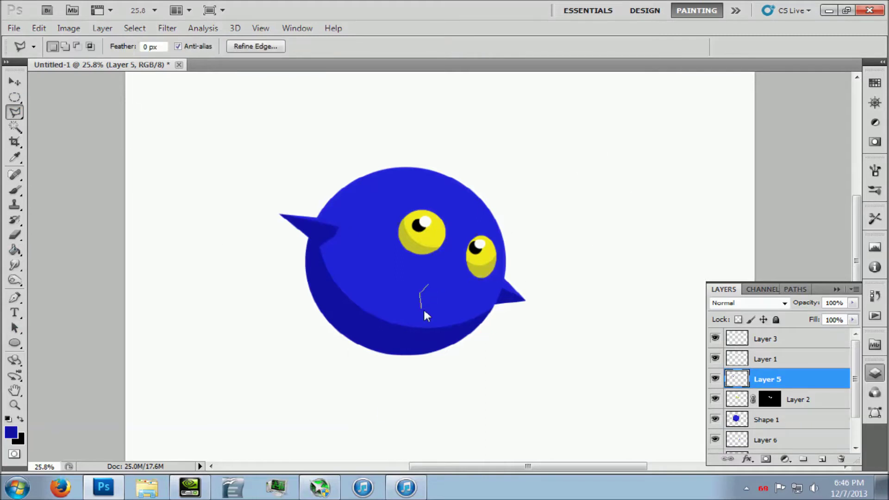
Step: Close the beak outline on a new Layer 7 and rotate it into place
double_click(421, 298)
key(v)
key(ctrl+j)
click(134, 27)
click(190, 218)
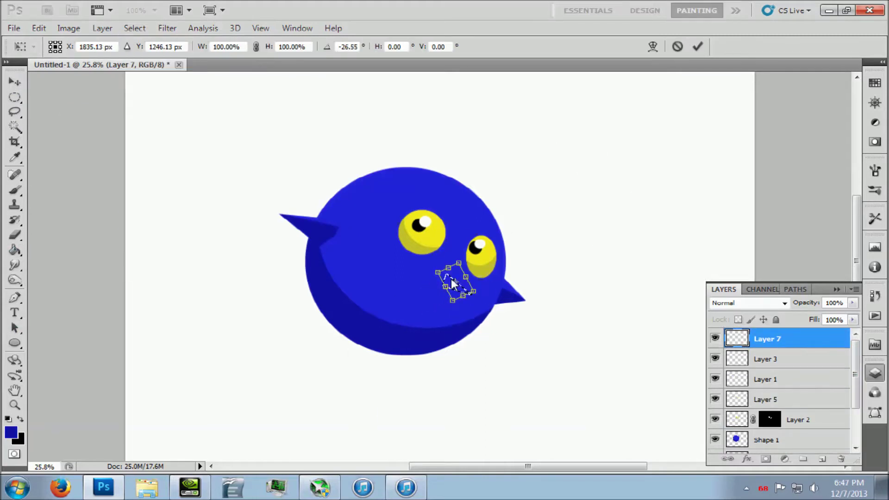
key(Return)
Step: Fill the beak with a darker yellow based on the eye colour
key(g)
click(11, 431)
click(628, 236)
key(Return)
key(alt+BackSpace)
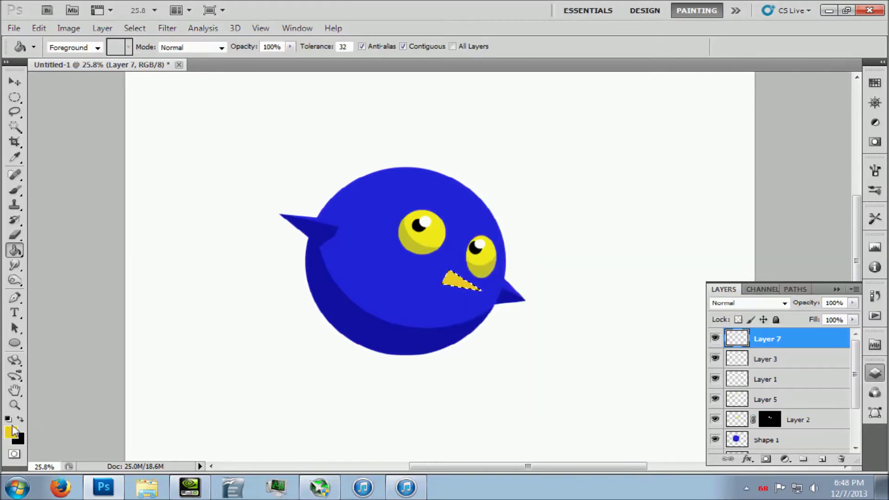
Step: Outline the beak's upper half and choose a lighter yellow
click(18, 116)
double_click(449, 274)
key(g)
click(11, 432)
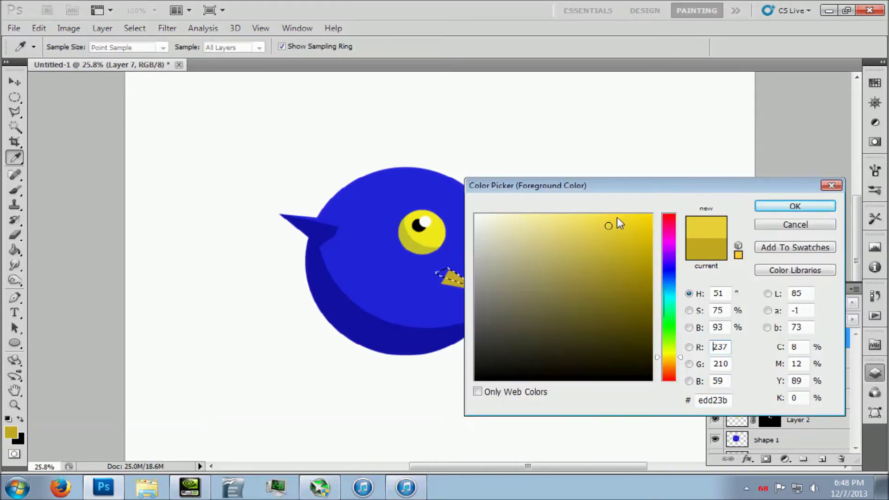
click(617, 217)
key(Return)
Step: Fill the beak's upper part lighter yellow, deselect, and add empty Layer 8
key(l)
key(ctrl+plus)
key(ctrl+plus)
key(ctrl+plus)
key(ctrl+z)
key(g)
click(499, 310)
click(449, 290)
key(ctrl+d)
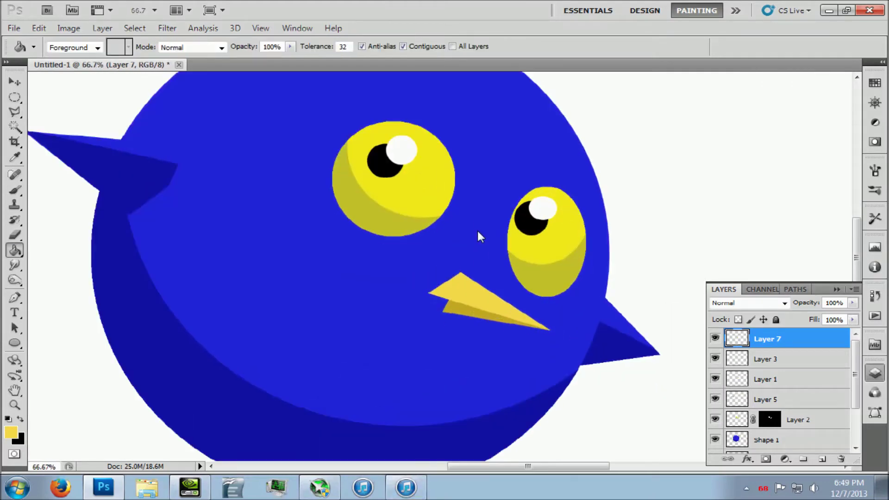
key(ctrl+minus)
key(ctrl+minus)
click(822, 459)
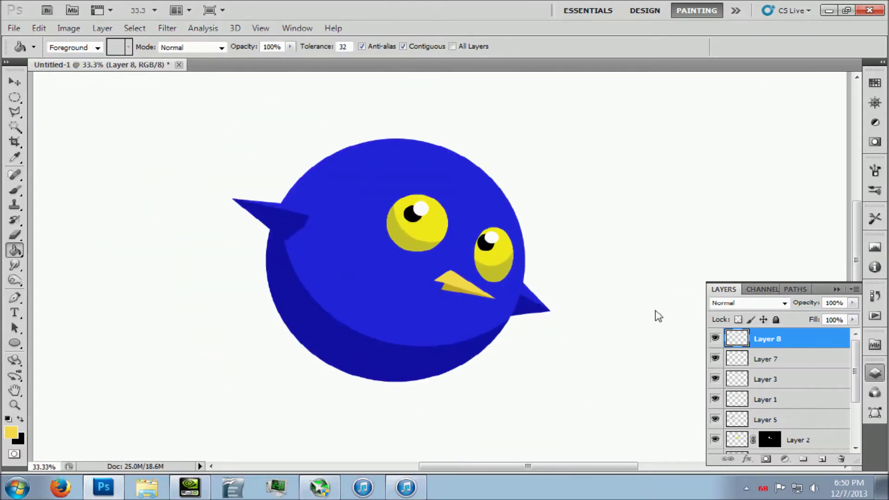
Step: Move Layer 8 below the body, then outline and fill the first thin foot yellow
key(ctrl+bracketleft)
key(ctrl+bracketleft)
key(ctrl+bracketleft)
key(l)
click(274, 357)
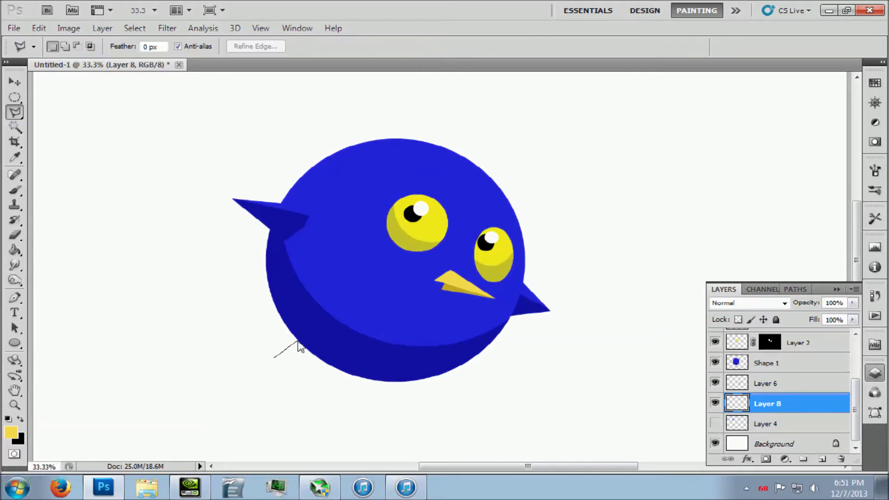
key(ctrl+plus)
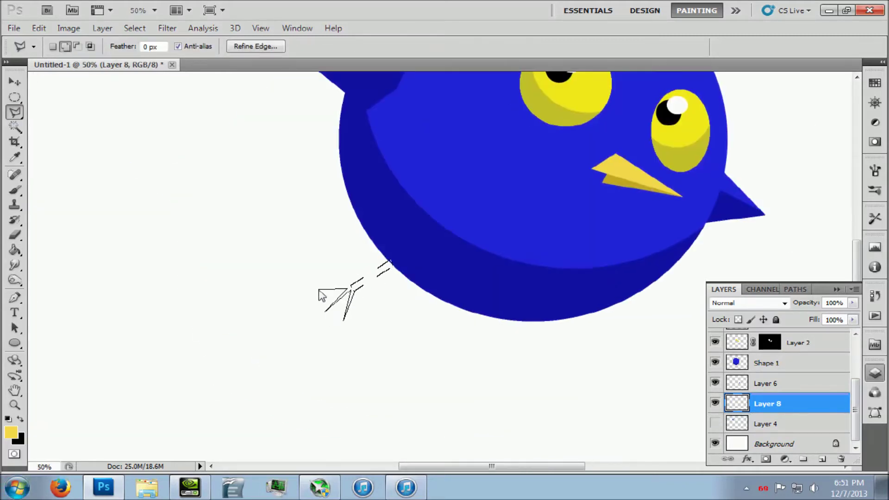
key(d)
key(alt+BackSpace)
key(g)
key(alt+BackSpace)
click(134, 28)
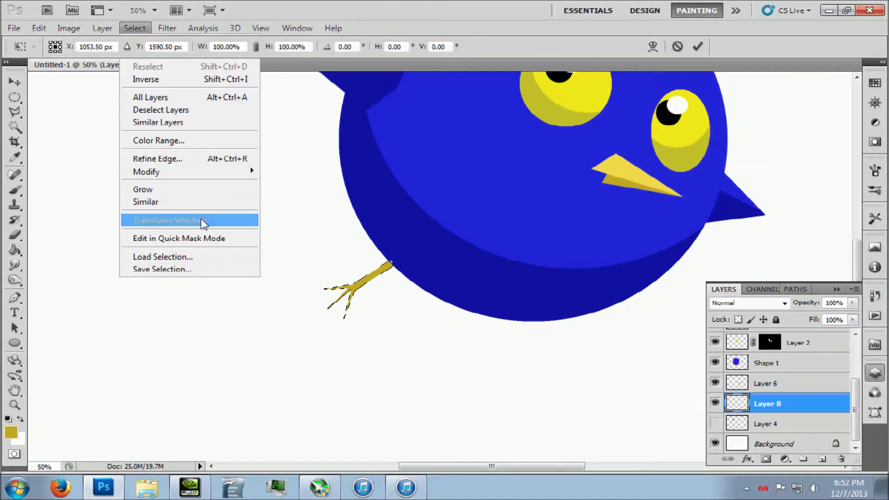
Step: Shift the foot selection under the belly, fill a second yellow foot, and deselect
click(189, 220)
drag(357, 289, 625, 334)
key(Return)
key(l)
key(alt+BackSpace)
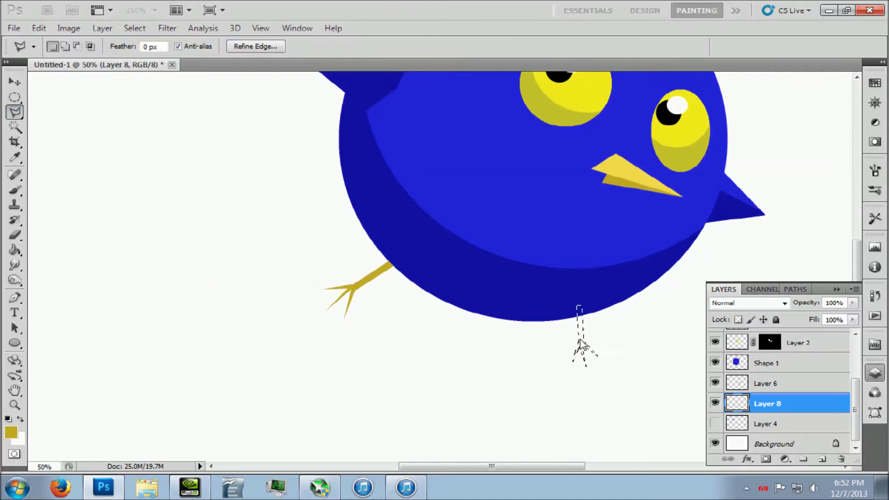
key(g)
key(ctrl+d)
key(ctrl+minus)
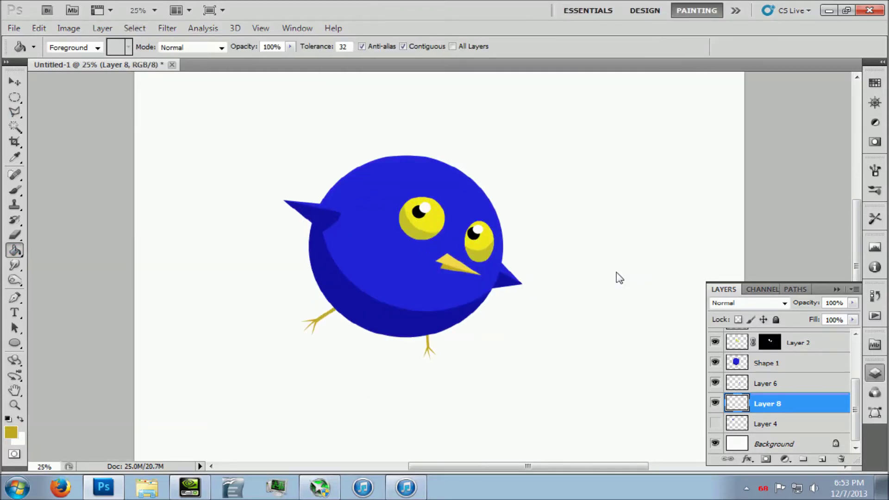
Step: Try filling the body layer orange, then undo that fill
key(m)
click(764, 363)
click(10, 432)
click(648, 291)
click(740, 205)
key(g)
click(451, 269)
key(ctrl+z)
Step: Fill a tilted oval over the face, around the eyes and beak, with lighter blue
key(m)
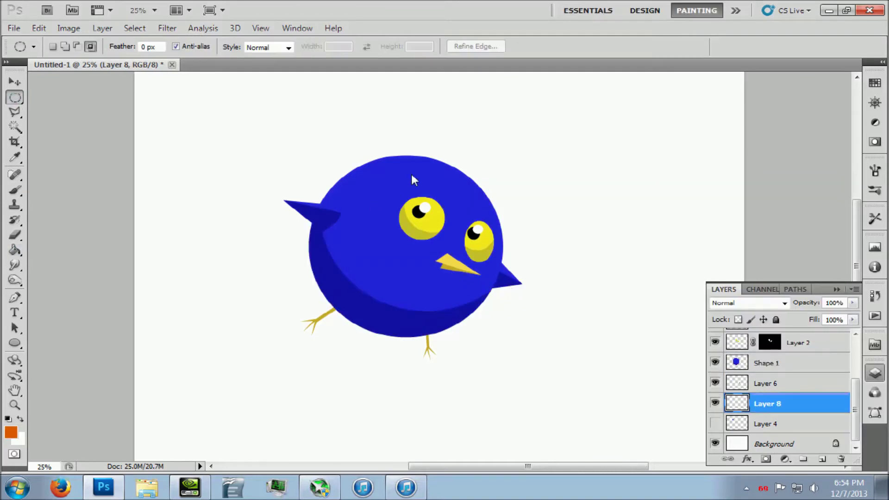
drag(394, 170, 492, 294)
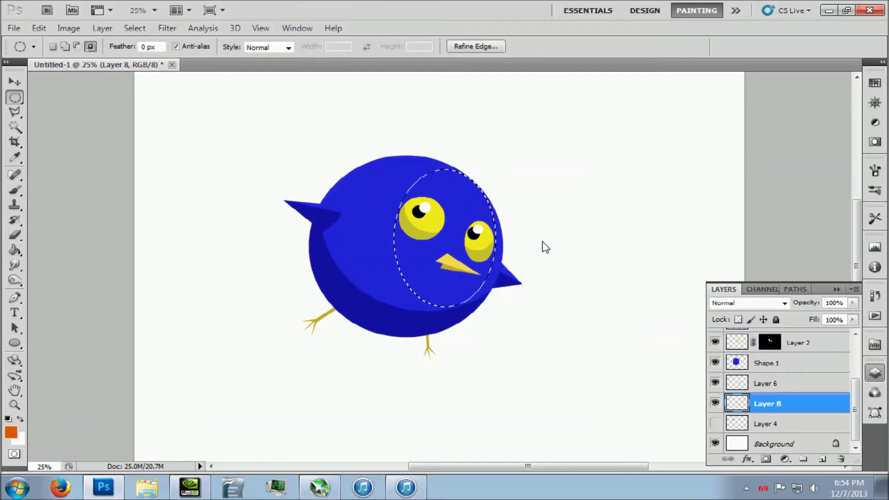
key(ctrl+t)
drag(545, 247, 413, 137)
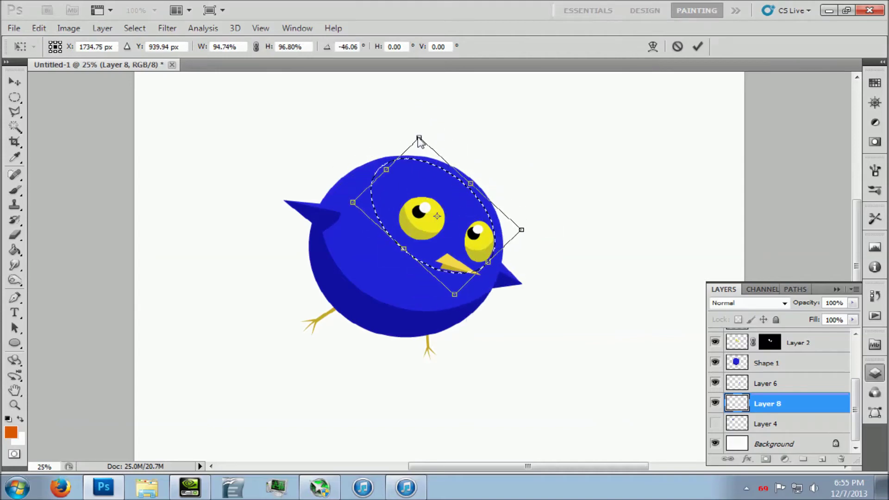
key(Return)
key(g)
click(12, 432)
click(595, 216)
click(793, 204)
click(432, 165)
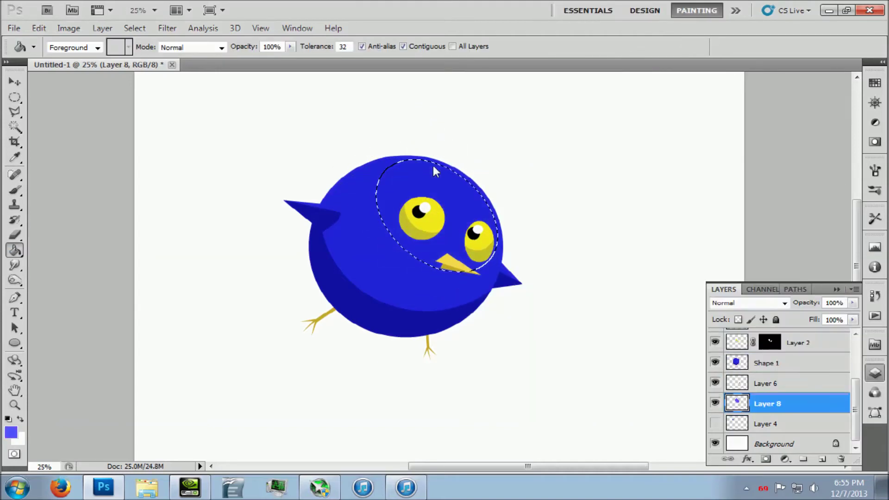
Step: Fill the lower body on Shape 1 orange
click(766, 362)
click(11, 431)
click(668, 224)
drag(668, 224, 668, 361)
click(793, 204)
click(379, 309)
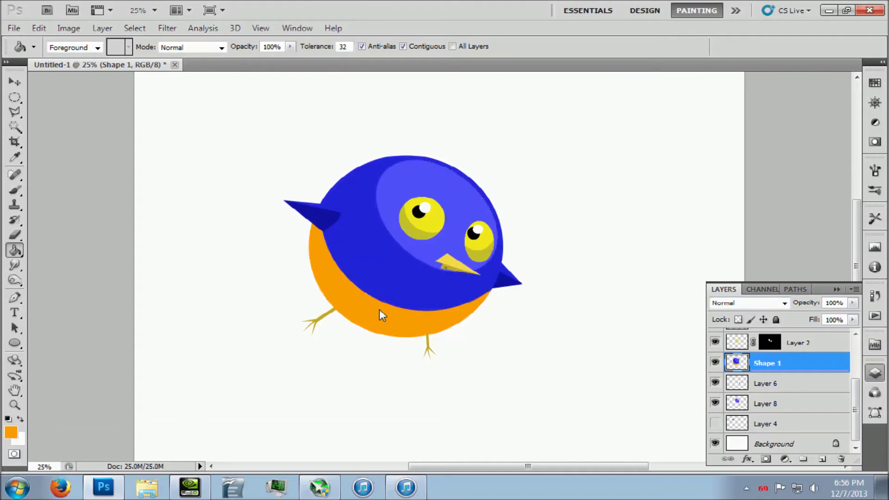
Step: Refill the belly with a deeper orange
click(11, 432)
click(793, 204)
click(384, 318)
click(11, 432)
click(794, 204)
click(371, 319)
Step: Transform an oval selection across the belly, invert it, and fill the lower band darker orange
click(14, 98)
click(134, 28)
click(180, 194)
mouse_move(383, 263)
mouse_down()
mouse_move(480, 262)
mouse_move(518, 275)
mouse_up()
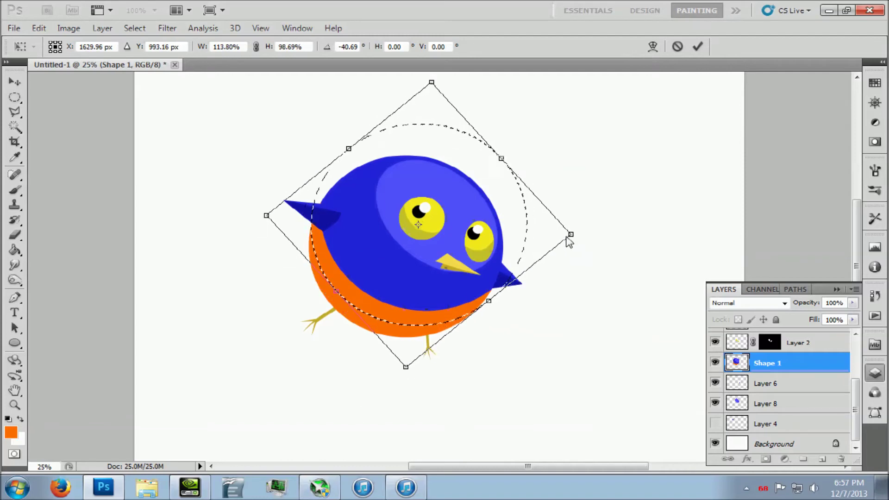
drag(518, 275, 345, 171)
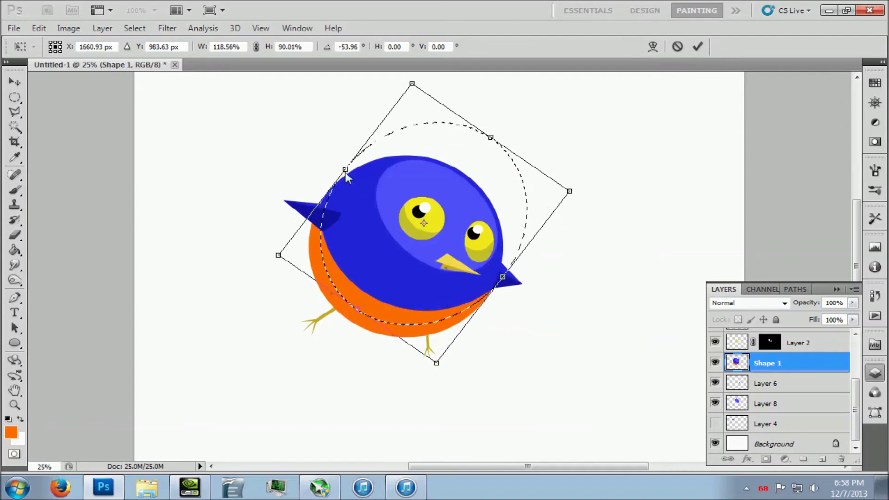
key(Return)
click(134, 27)
click(146, 80)
click(10, 432)
click(615, 241)
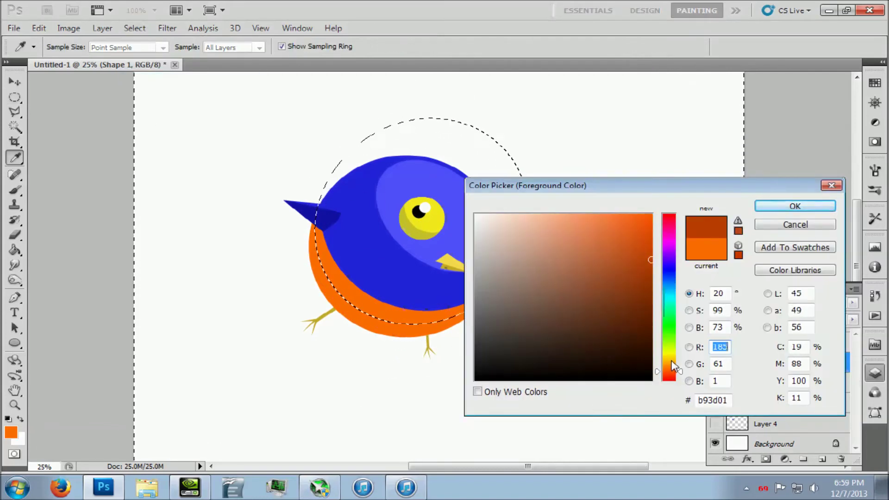
click(794, 204)
key(g)
click(397, 287)
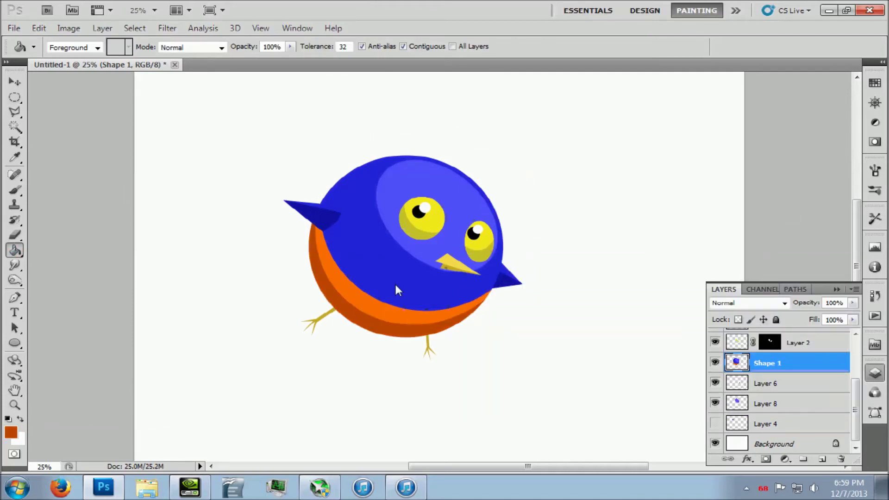
Step: Remove Layer 2's mask and move the eyes slightly higher
click(763, 383)
scroll(777, 384, up, 2)
right_click(769, 394)
ctrl+click(777, 357)
key(v)
ctrl+click(479, 255)
drag(493, 243, 482, 239)
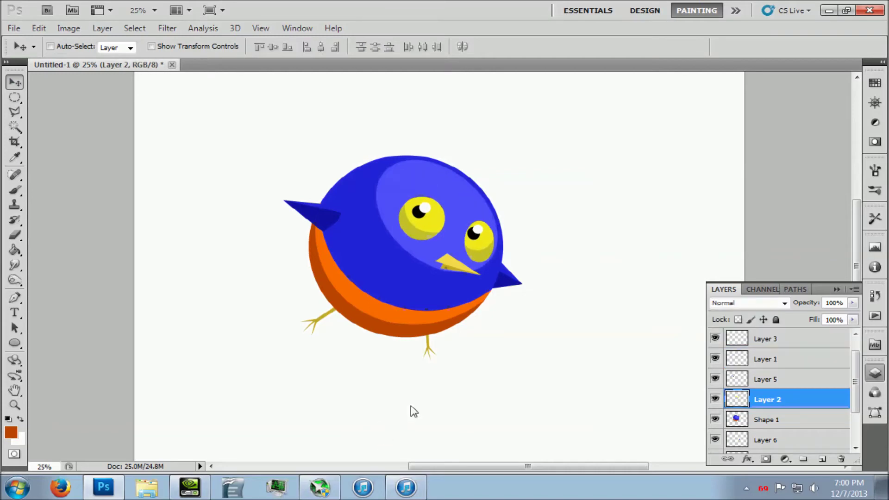
Step: Rotate Layer 5's left spike about 20° upward and commit the transform
key(alt+])
key(ctrl+t)
drag(283, 217, 282, 189)
click(39, 28)
key(Escape)
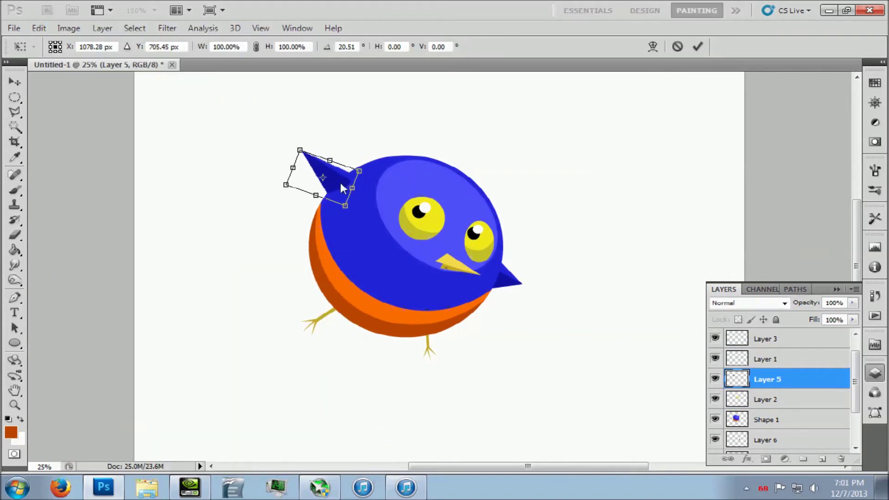
click(697, 46)
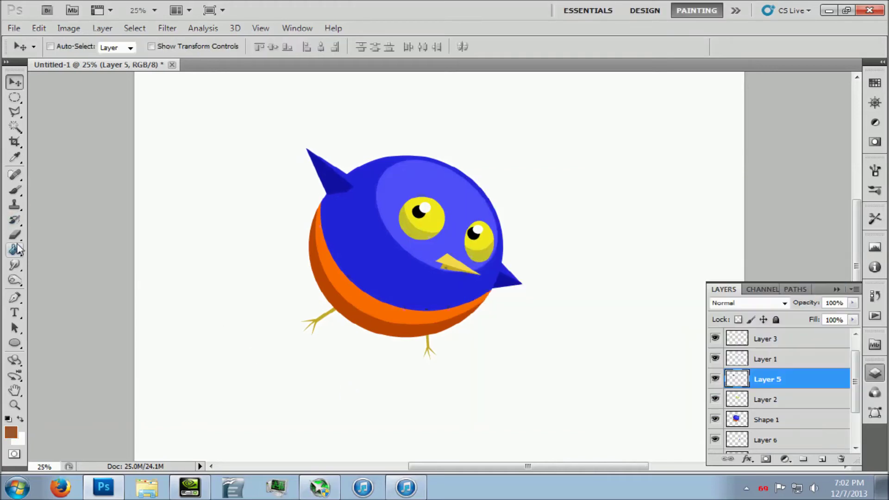
Step: Restore the circular selection over the bird and cut jagged notches along its left edge
key(l)
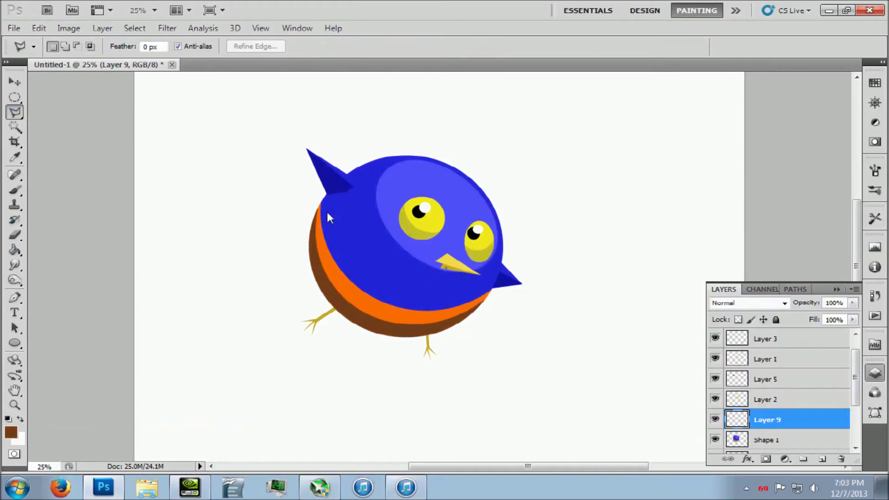
key(ctrl+shift+d)
drag(642, 337, 347, 172)
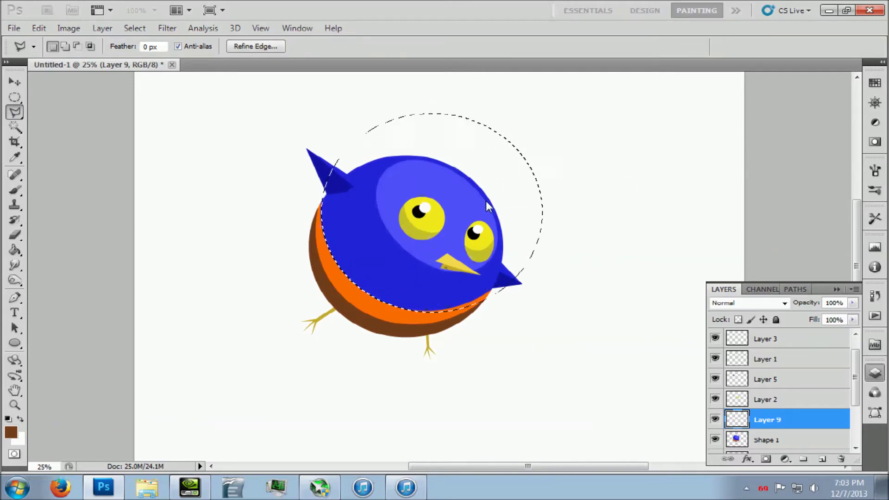
alt+click(345, 171)
alt+click(305, 198)
alt+click(314, 217)
alt+click(324, 239)
double_click(345, 262)
Step: Add jagged points along the bird's lower edge and narrow the circular selection slightly
click(329, 267)
click(356, 292)
click(384, 305)
click(407, 316)
click(449, 318)
click(470, 316)
double_click(493, 305)
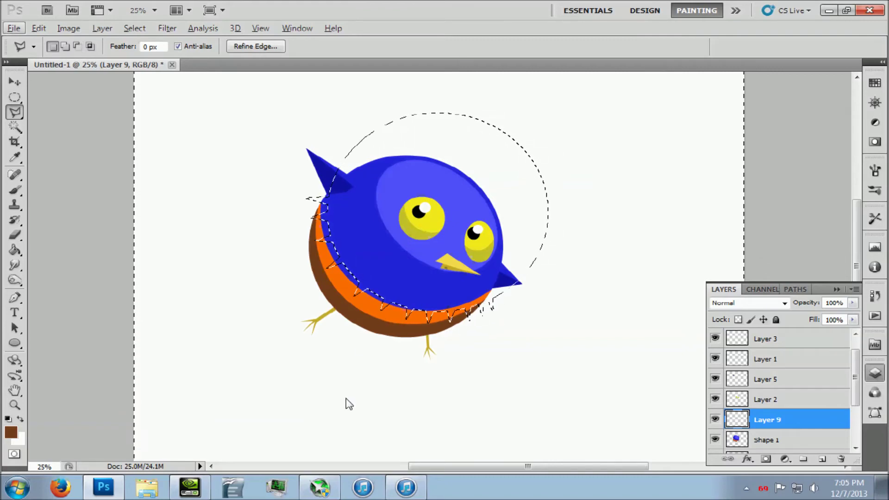
drag(742, 90, 725, 90)
key(Return)
Step: Make Shape 1 the working layer and Magic Wand-select the blue body
key(alt+s)
key(Escape)
right_click(766, 421)
right_click(737, 420)
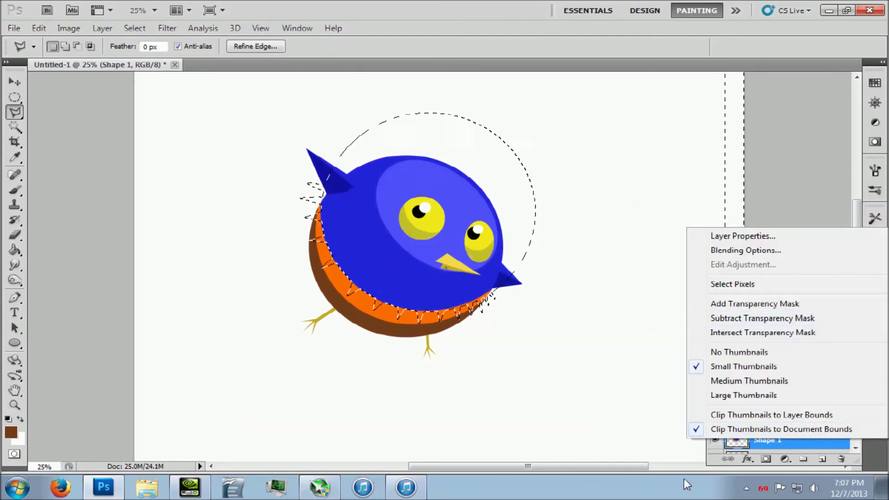
key(Escape)
click(755, 435)
key(w)
click(469, 205)
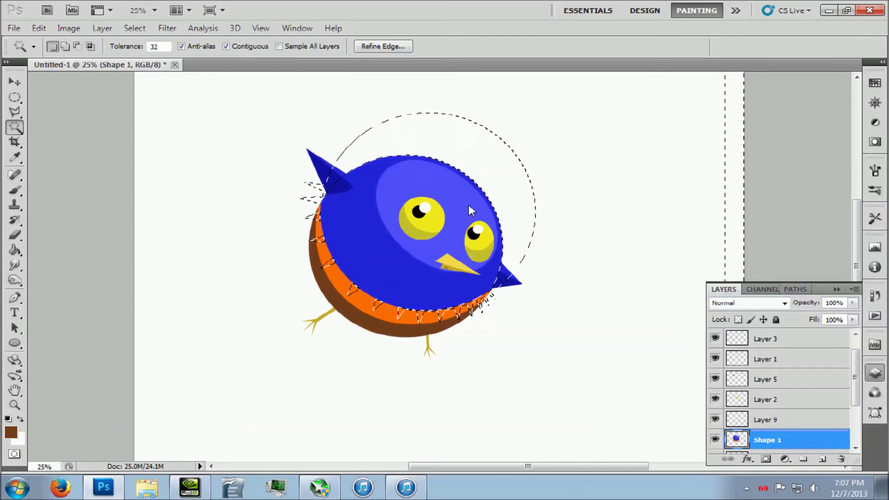
Step: Add a left-edge spike outline, fill the spikes blue on Layer 9, then deselect and undo
key(l)
shift+click(309, 201)
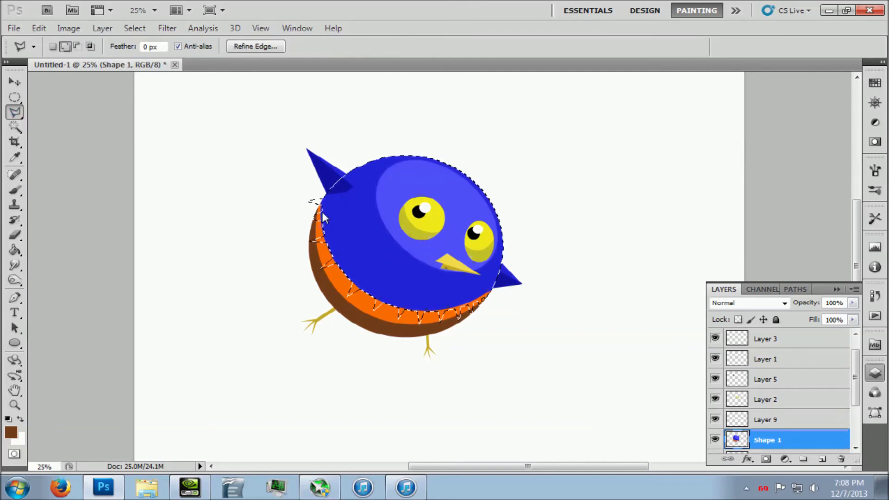
double_click(335, 241)
key(alt+bracketright)
key(g)
key(w)
alt+click(416, 194)
key(g)
click(413, 259)
key(ctrl+d)
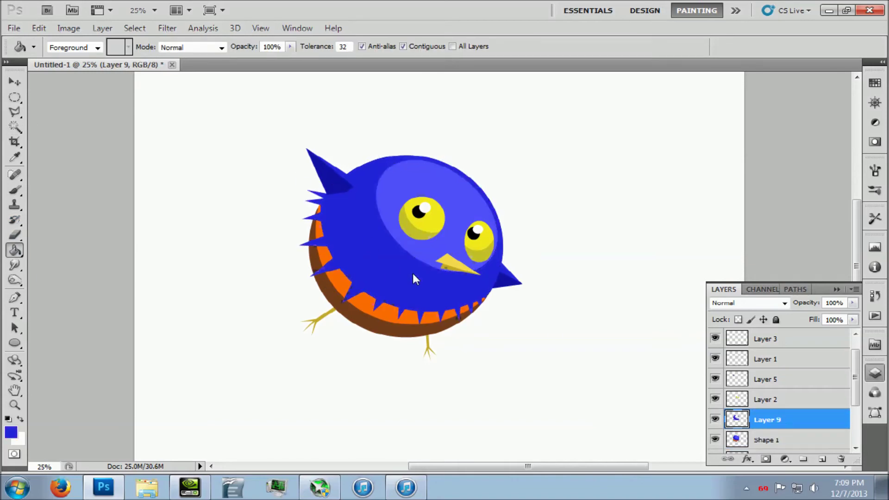
key(alt+bracketleft)
key(ctrl+alt+z)
Step: Draw an elliptical selection left of the bird and invert it
key(m)
drag(198, 155, 311, 308)
click(38, 29)
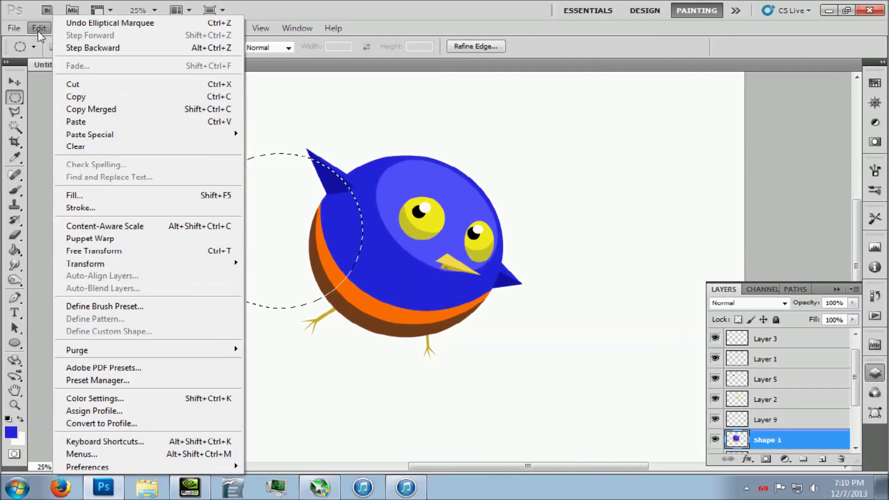
click(139, 82)
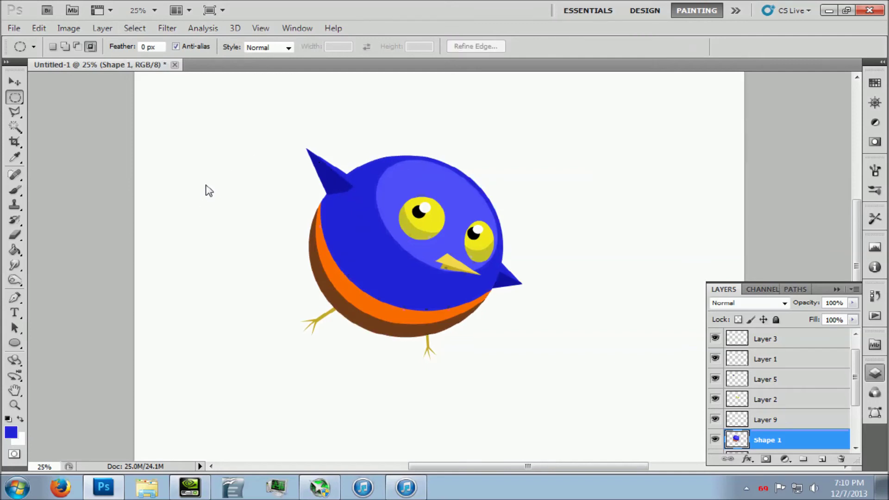
Step: Fill a spiky lasso region on the belly edge blue, then undo it
key(l)
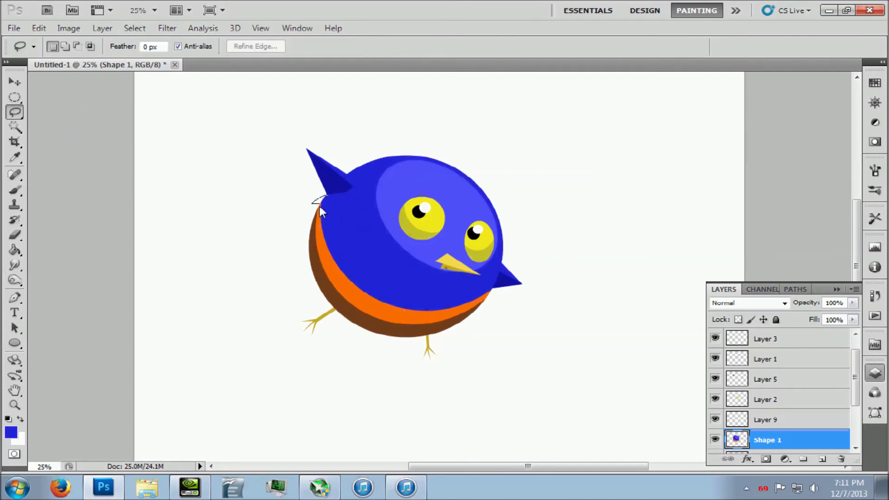
drag(492, 291, 479, 278)
key(g)
click(477, 283)
key(ctrl+d)
key(ctrl+z)
key(ctrl+z)
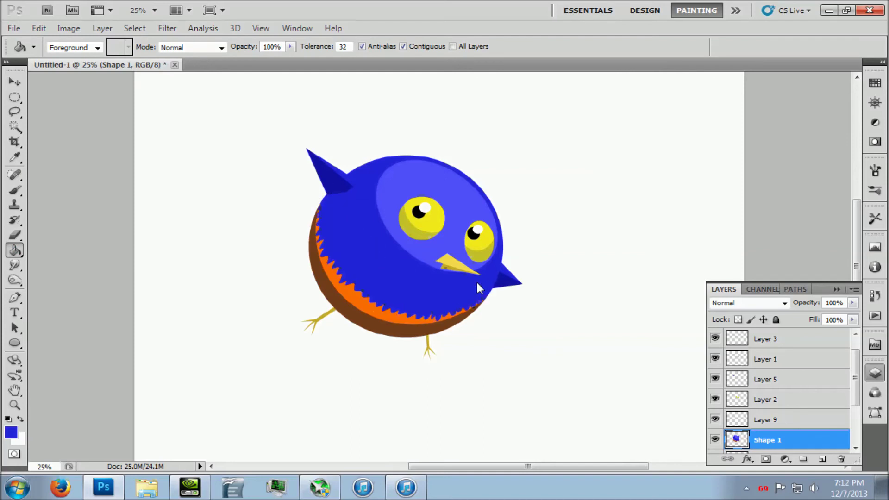
key(ctrl+z)
Step: Toggle the eye highlight and yellow eye layers off and back on
click(715, 379)
click(715, 338)
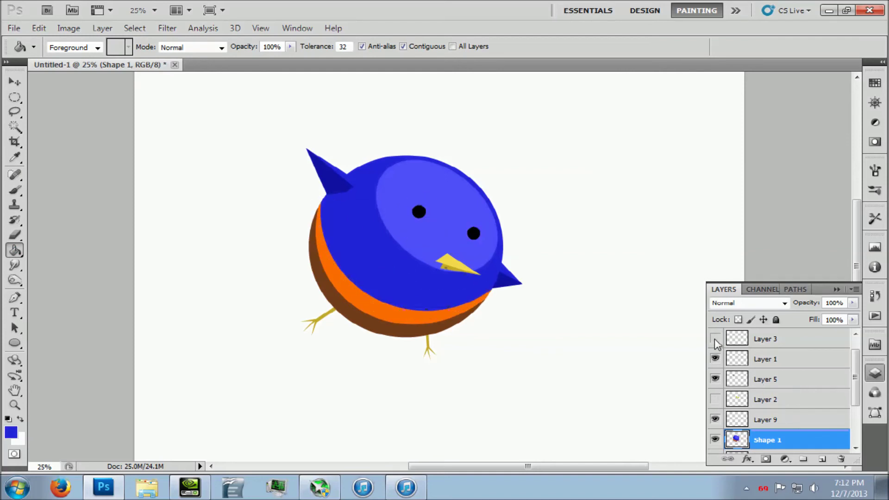
click(763, 379)
scroll(719, 346, up, 1)
Step: Select eye Layers 3, 1 and 2 and enlarge both eyes together
click(763, 419)
ctrl+click(764, 379)
ctrl+click(772, 357)
key(ctrl+t)
mouse_move(496, 199)
mouse_down()
mouse_move(510, 169)
mouse_move(486, 191)
mouse_up()
click(699, 48)
Step: Move the enlarged eyes slightly down and left on the face
key(l)
key(v)
drag(519, 231, 519, 243)
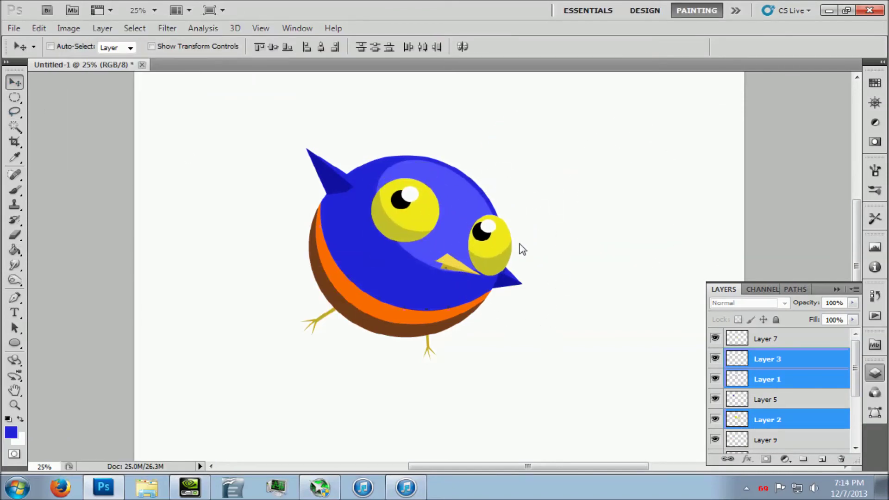
drag(461, 296, 611, 290)
key(ctrl+z)
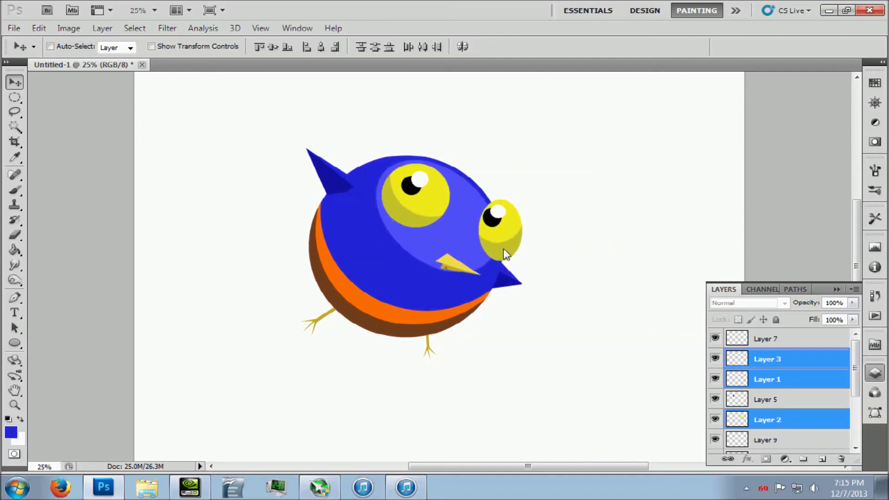
key(shift+Down)
key(shift+Left)
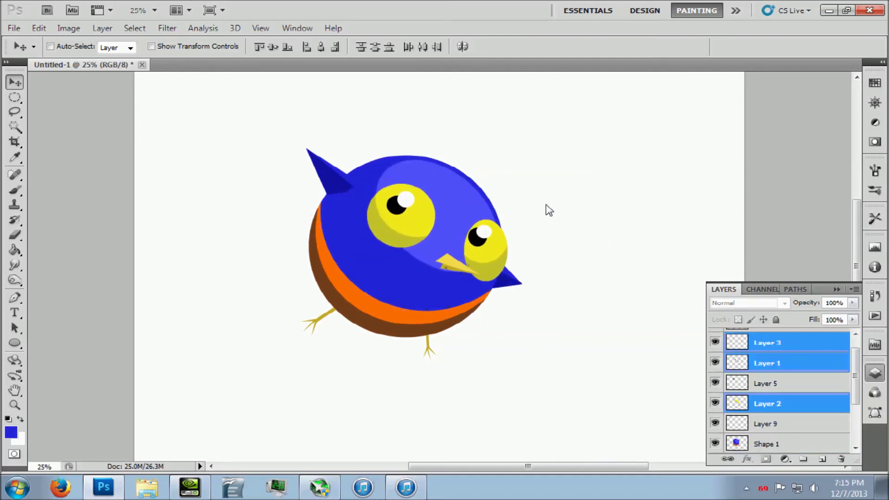
Step: Crop the canvas to a square selection around the bird
key(m)
drag(229, 387, 556, 103)
key(ctrl+minus)
key(l)
click(38, 28)
click(276, 88)
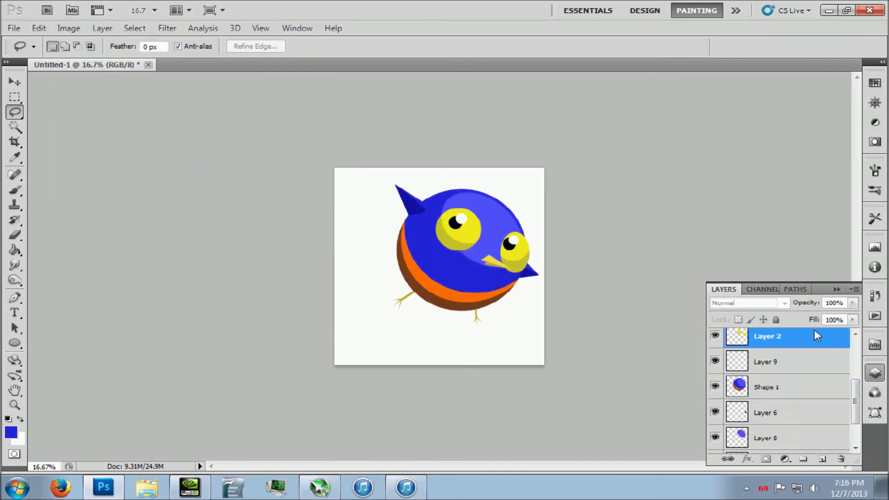
Step: Draw overlapping elliptical cloud selections along the left and bottom edges
scroll(787, 371, down, 2)
key(shift+m)
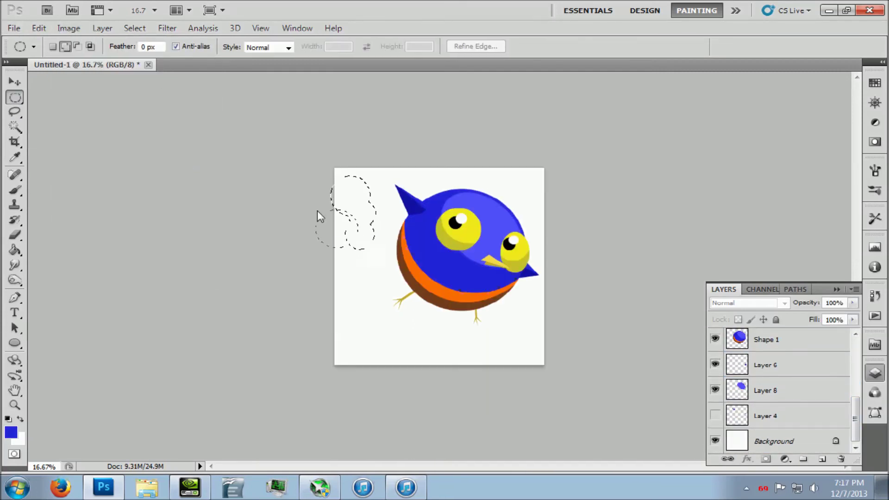
drag(358, 334, 419, 351)
drag(398, 319, 483, 398)
mouse_move(458, 333)
mouse_down()
mouse_move(505, 348)
mouse_move(544, 340)
mouse_up()
Step: Invert the cloud selection and fill the sky light blue on a new layer
click(134, 27)
click(143, 79)
click(11, 432)
click(794, 204)
key(g)
scroll(821, 407, down, 3)
right_click(812, 353)
click(822, 459)
click(387, 197)
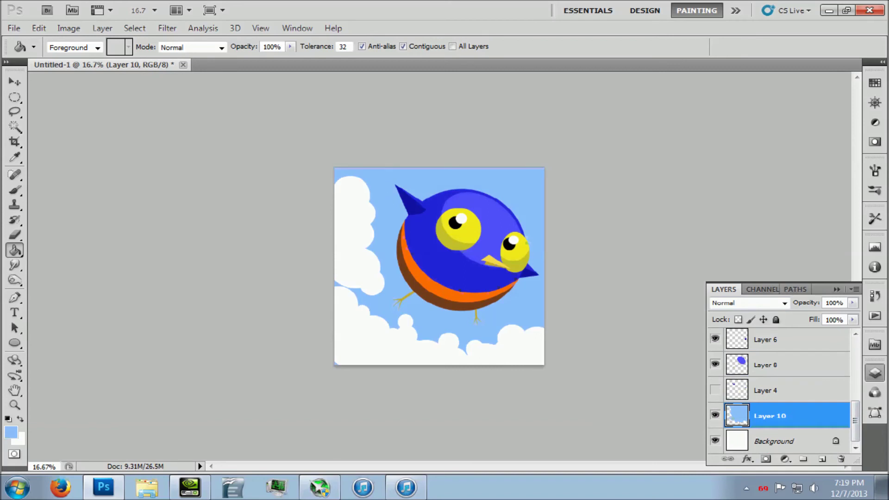
Step: Hide the eye highlight layer and make the beak layer active
scroll(715, 369, up, 3)
click(715, 367)
scroll(715, 433, down, 1)
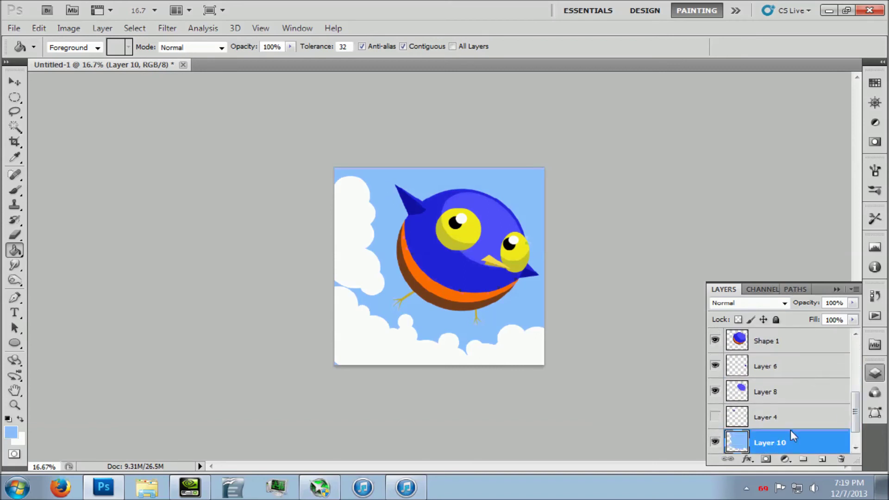
key(v)
scroll(777, 394, up, 3)
click(766, 341)
Step: Scale down the ear and tail and recolour the Layer 6 belly band
click(39, 28)
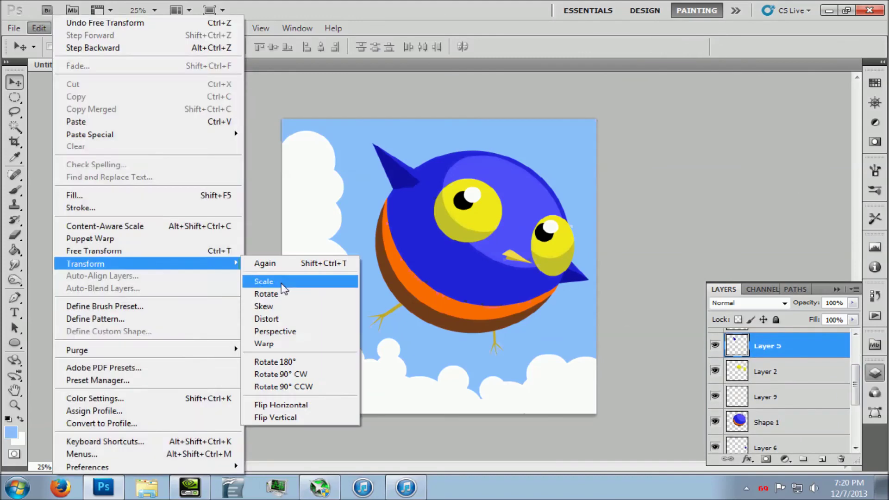
click(281, 284)
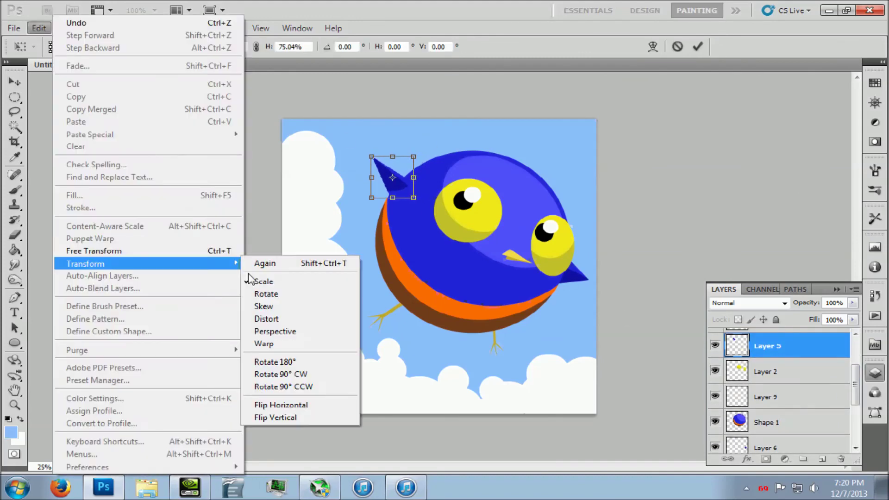
key(g)
click(427, 349)
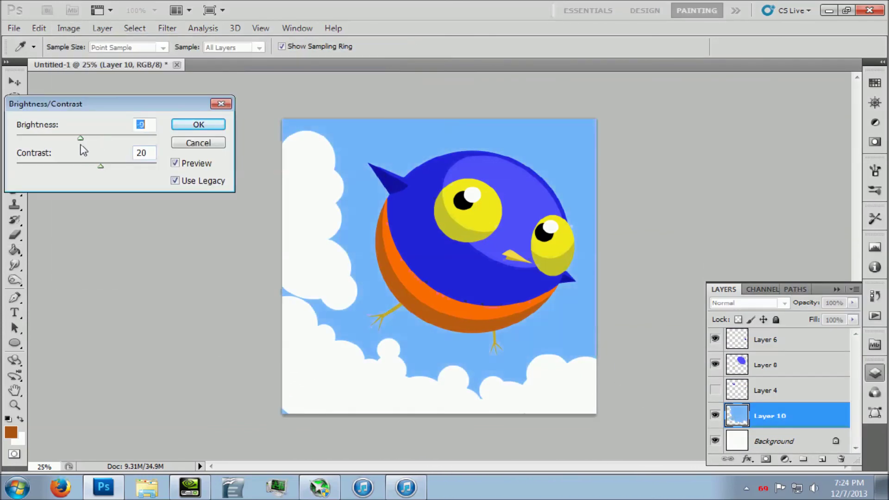
Step: Adjust the sky's brightness and contrast for a brighter, more saturated blue
drag(709, 134, 701, 133)
click(849, 69)
key(g)
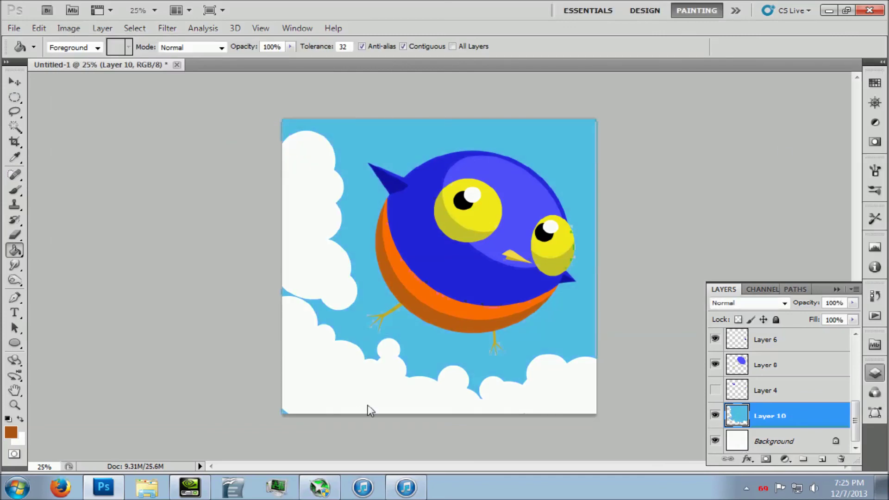